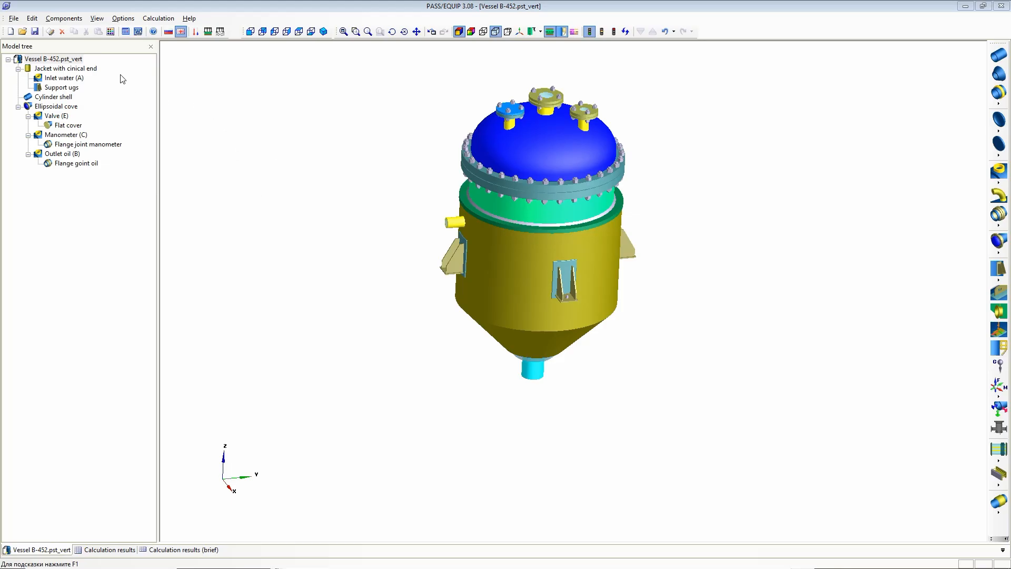
# Keep the low-cycle fatigue calculation enabled in the general data and set the number of cycles for the design conditions to 5000
pyautogui.click(123, 19)
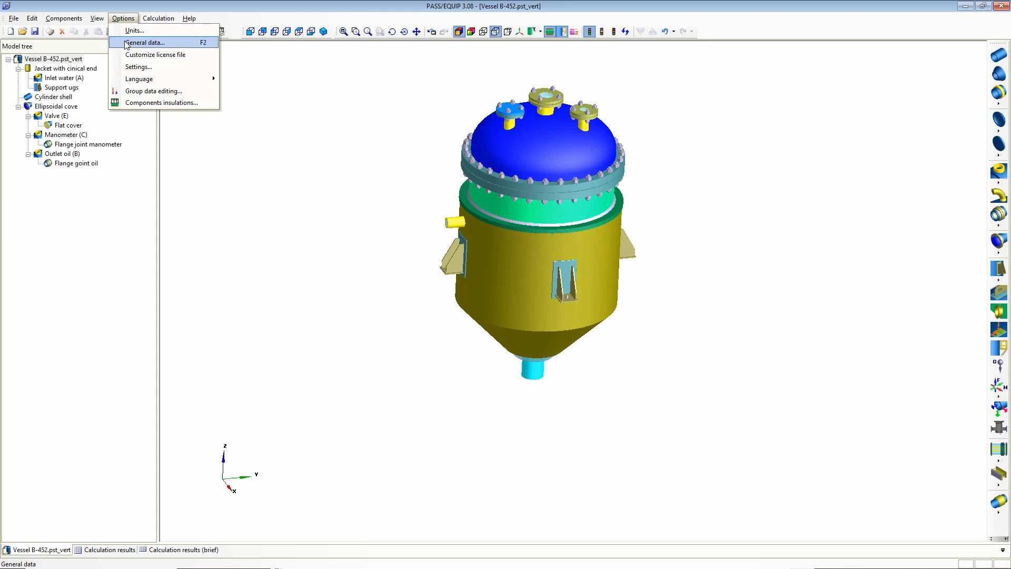
pyautogui.click(127, 43)
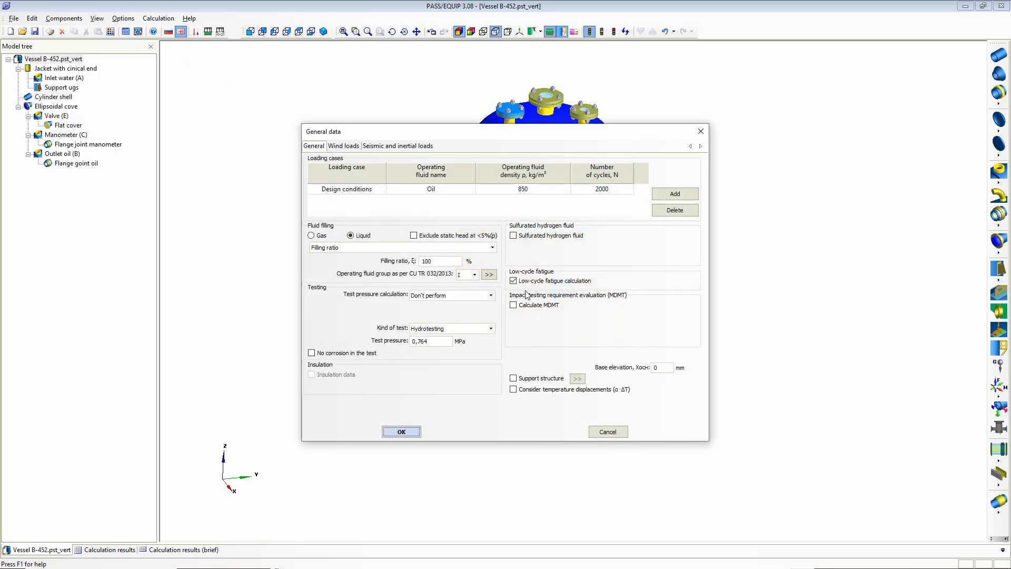
pyautogui.click(514, 282)
pyautogui.click(514, 281)
pyautogui.click(600, 188)
pyautogui.click(600, 188)
pyautogui.click(598, 188)
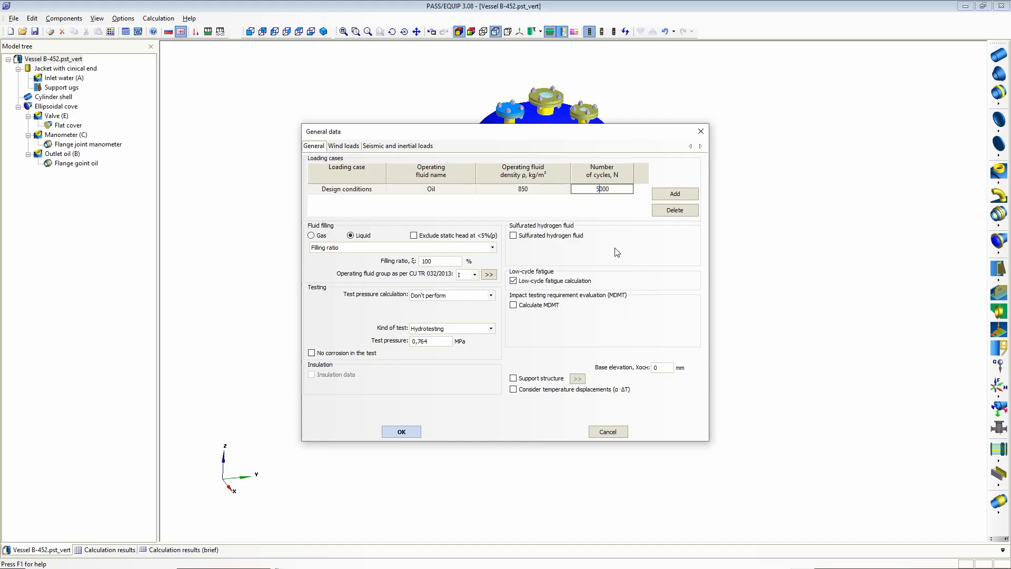
pyautogui.click(402, 432)
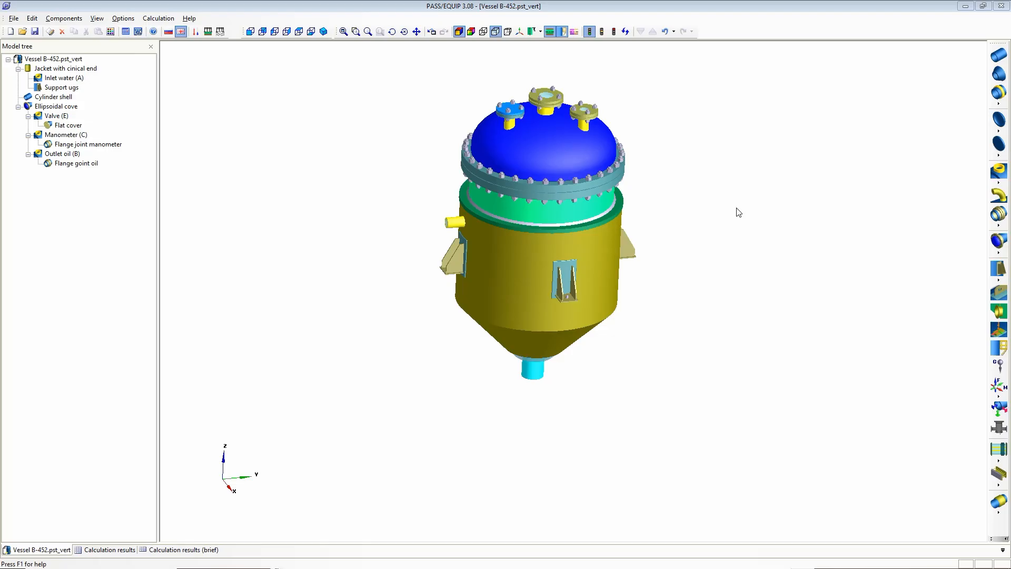
# Check and accept the EN 13445-3 fatigue life parameters of the Outlet oil (B) nozzle, and run the vessel strength calculation
pyautogui.rightClick(547, 116)
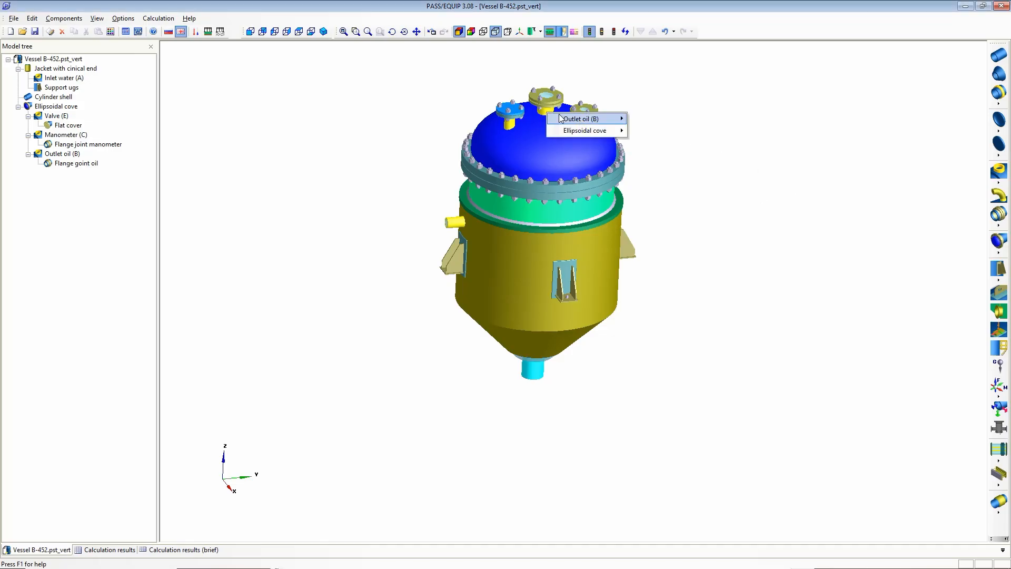
pyautogui.moveTo(579, 118)
pyautogui.click(649, 120)
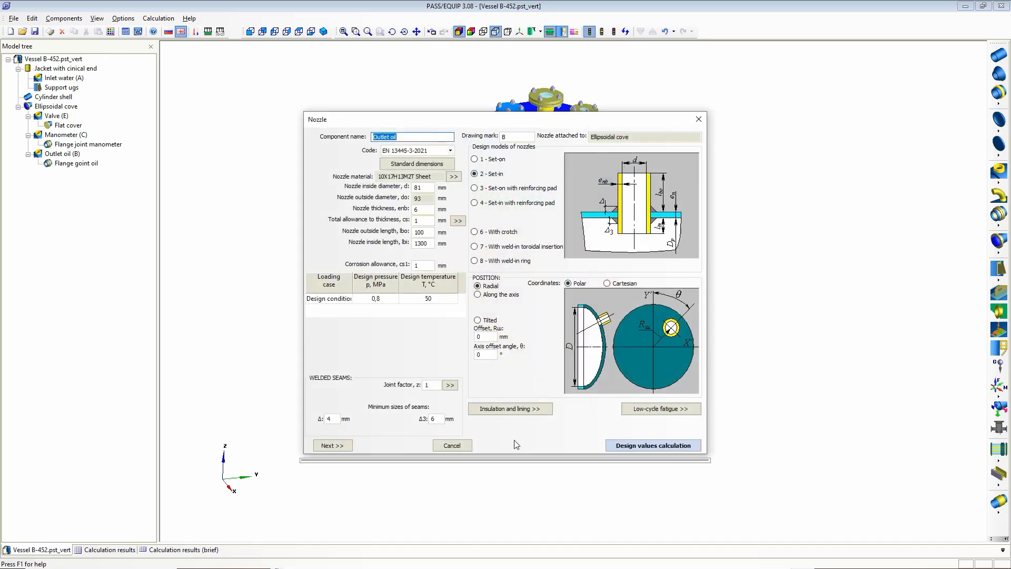
pyautogui.click(655, 409)
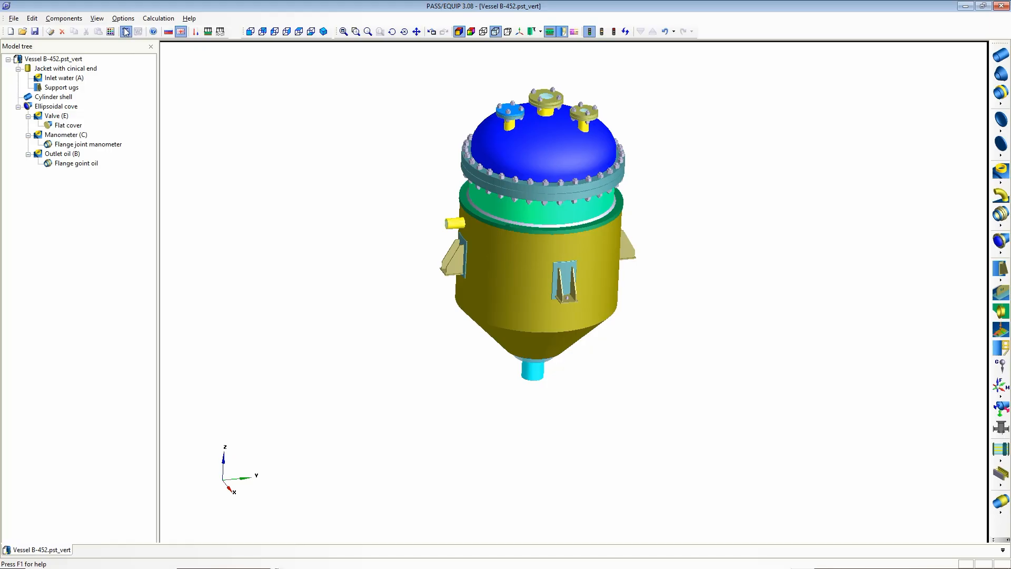
pyautogui.click(126, 31)
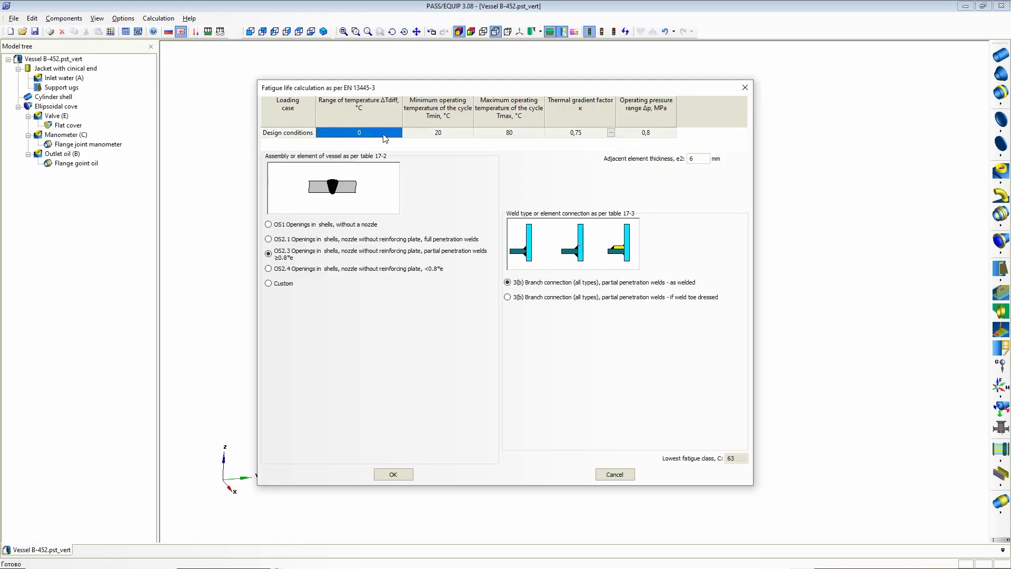
pyautogui.click(427, 134)
pyautogui.click(526, 137)
pyautogui.click(575, 136)
pyautogui.click(651, 138)
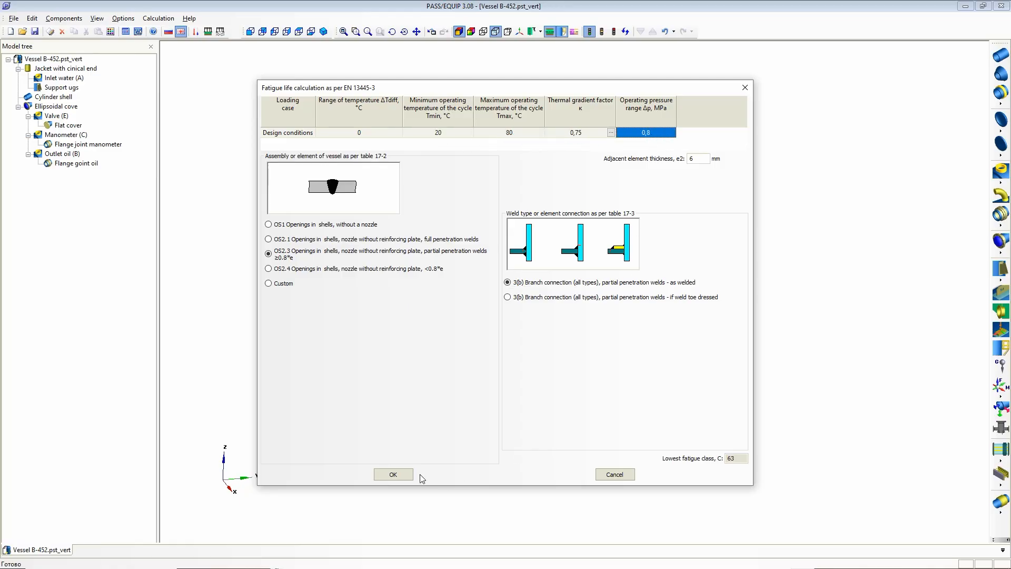
pyautogui.click(395, 474)
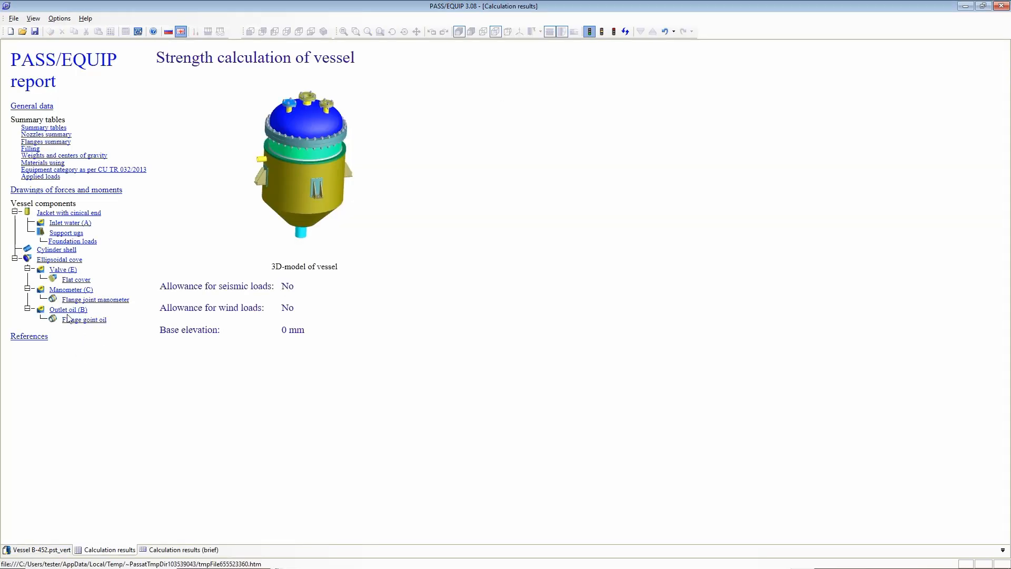
# Examine the fatigue life calculation in the Outlet oil (B) results, down to the allowable number of cycles
pyautogui.click(67, 318)
pyautogui.scroll(-5, 441, 236)
pyautogui.scroll(-20, 441, 236)
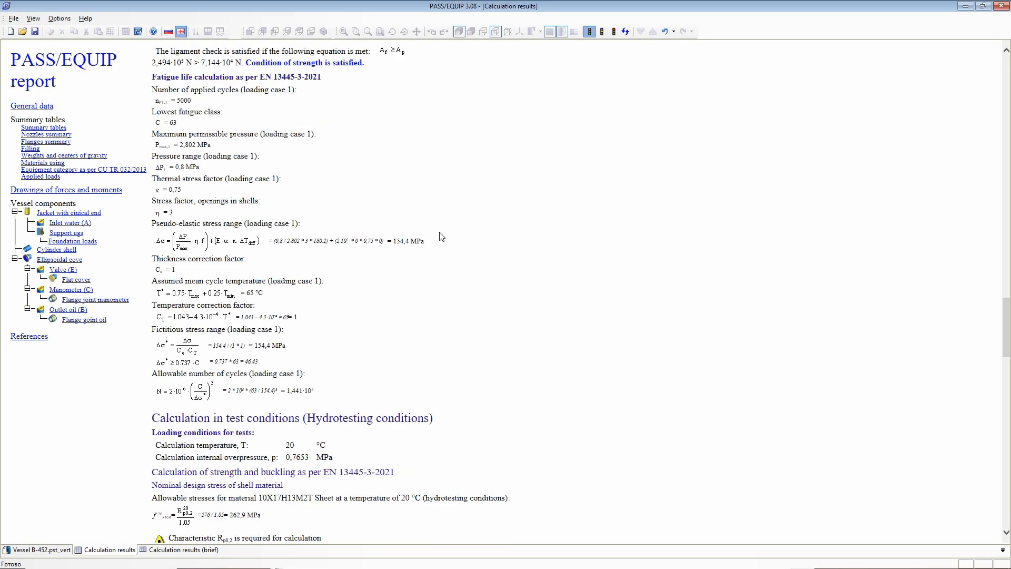
pyautogui.moveTo(319, 392); pyautogui.dragTo(285, 393)
pyautogui.click(313, 391)
pyautogui.keyDown('ctrl'); pyautogui.scroll(1, 310, 390); pyautogui.keyUp('ctrl')
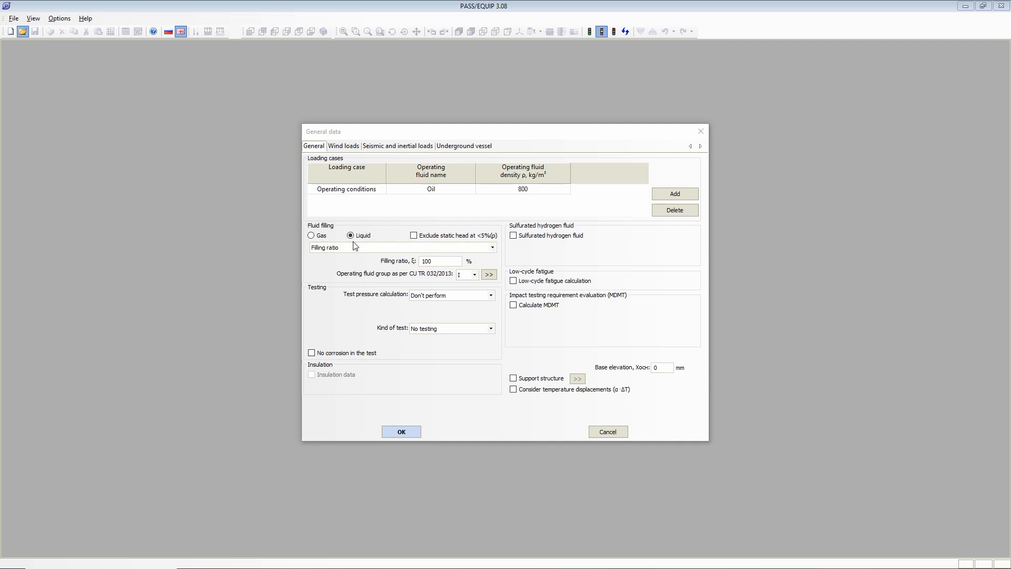
# Review the operating fluid density, the liquid filling methods and the filling ratio in the general data
pyautogui.click(529, 190)
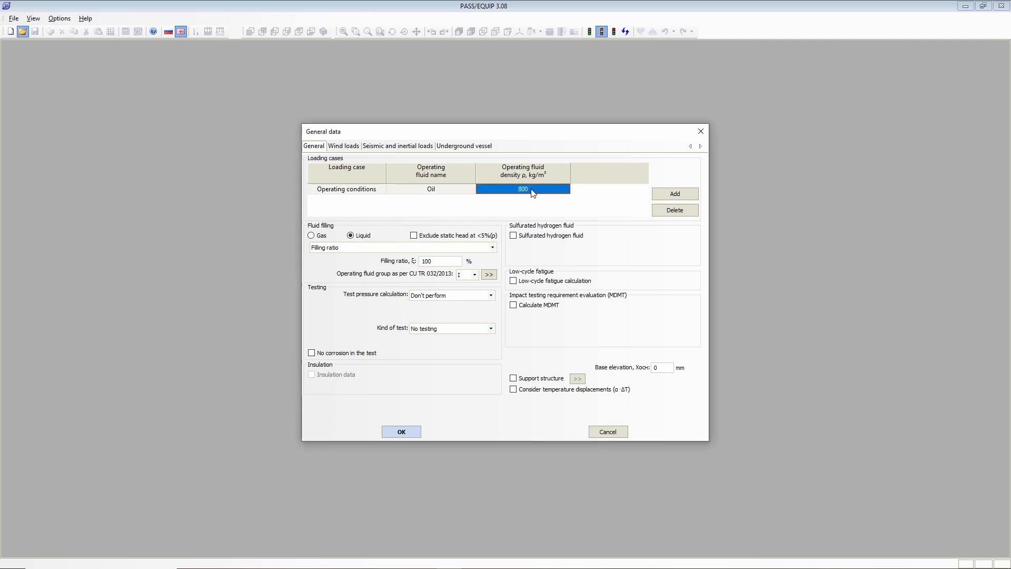
pyautogui.click(532, 190)
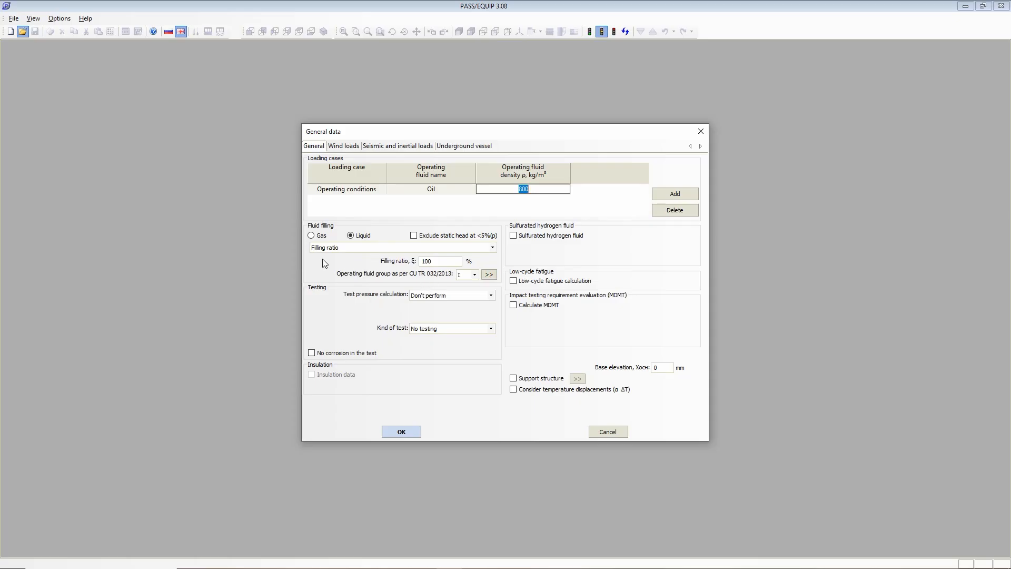
pyautogui.click(463, 248)
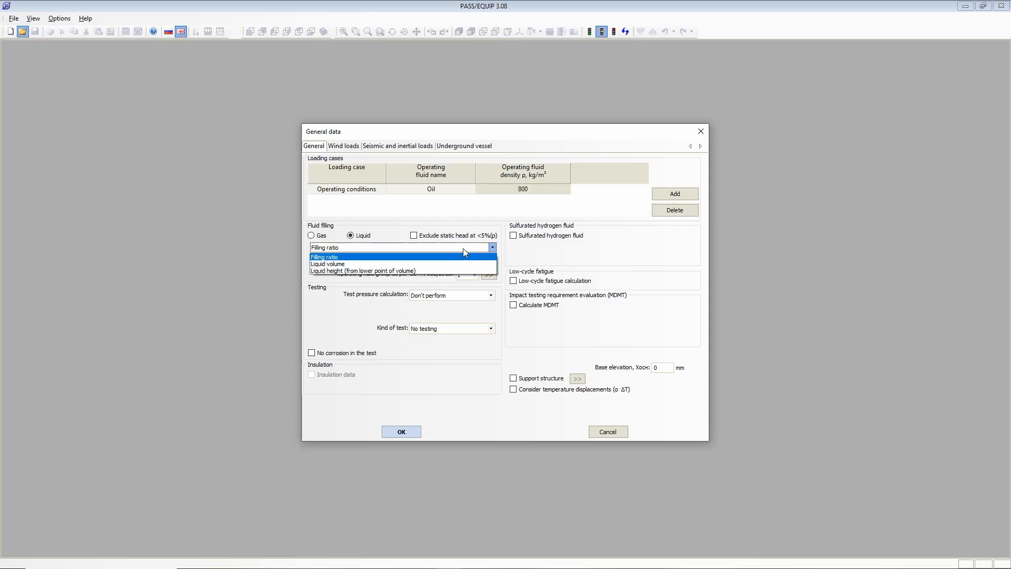
pyautogui.click(370, 247)
pyautogui.click(429, 261)
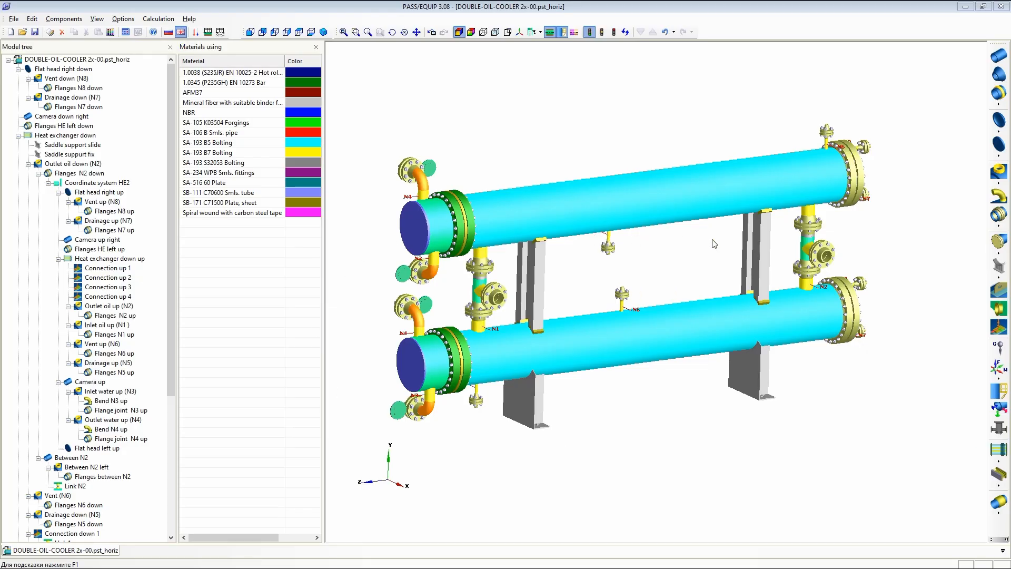
# Open the Heat exchanger down component and review its tube-side pressure, design temperature and tube-side space filling parameters
pyautogui.rightClick(655, 324)
pyautogui.moveTo(707, 332)
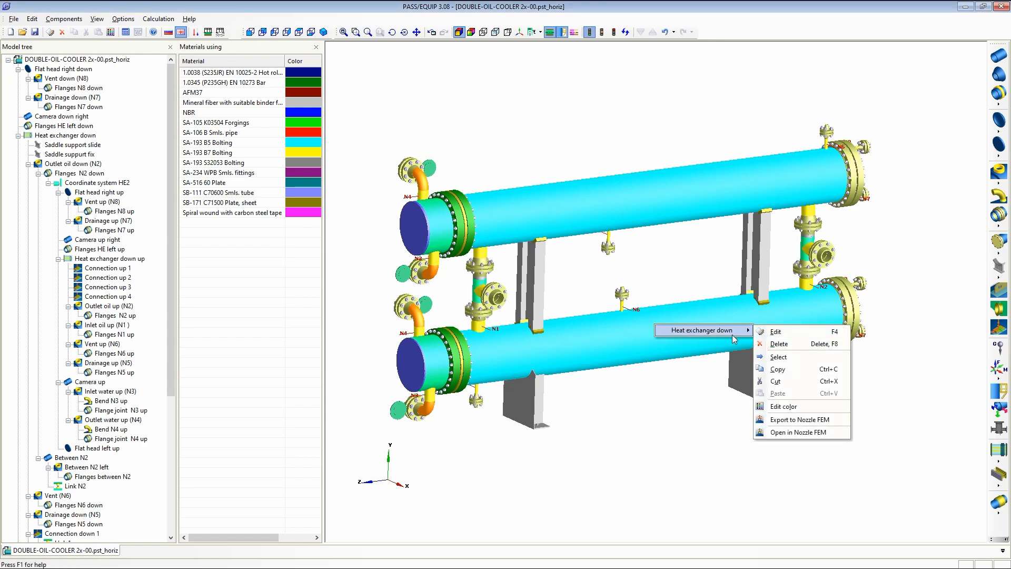
pyautogui.click(774, 331)
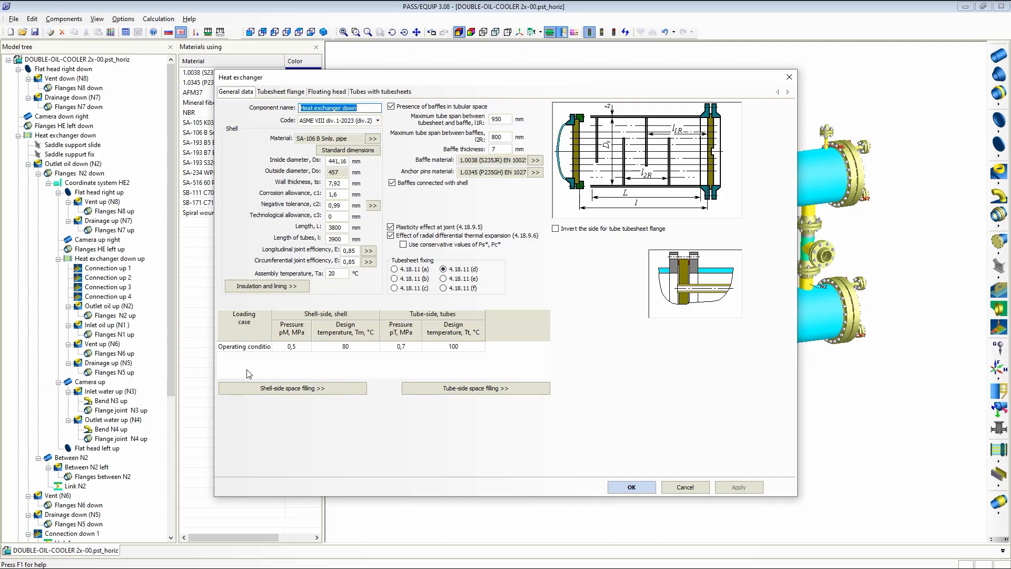
pyautogui.click(411, 349)
pyautogui.click(440, 348)
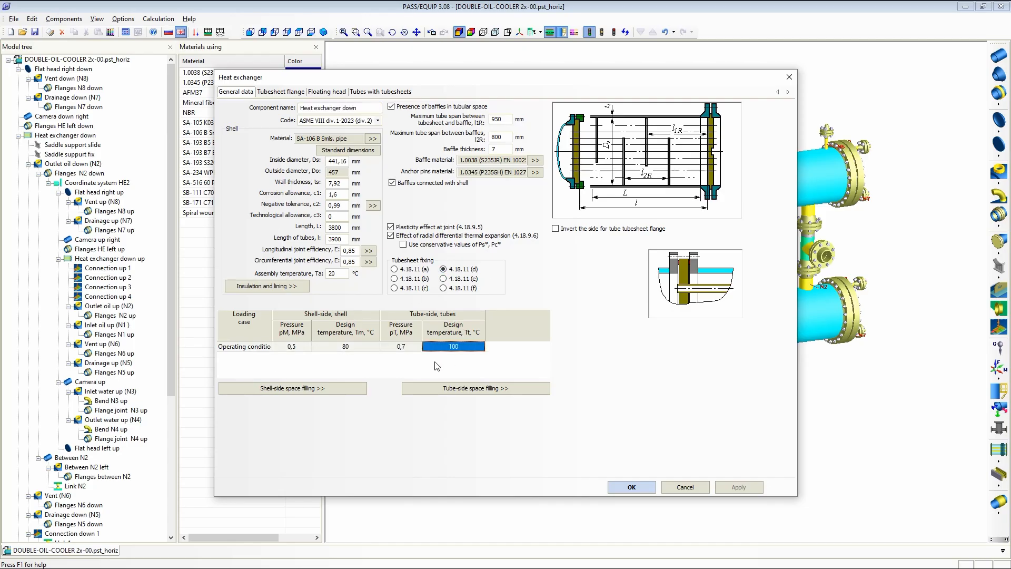
pyautogui.click(457, 390)
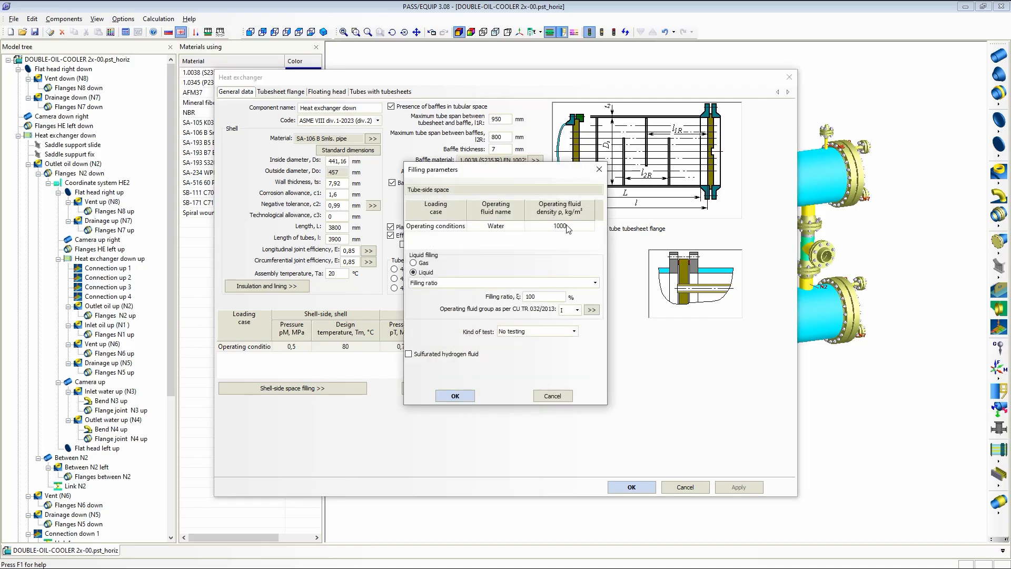
pyautogui.click(547, 397)
# Review the heat exchanger's tubesheet flange, floating head and tube data, view the tubesheet layout sketch, and leave without changes
pyautogui.click(280, 92)
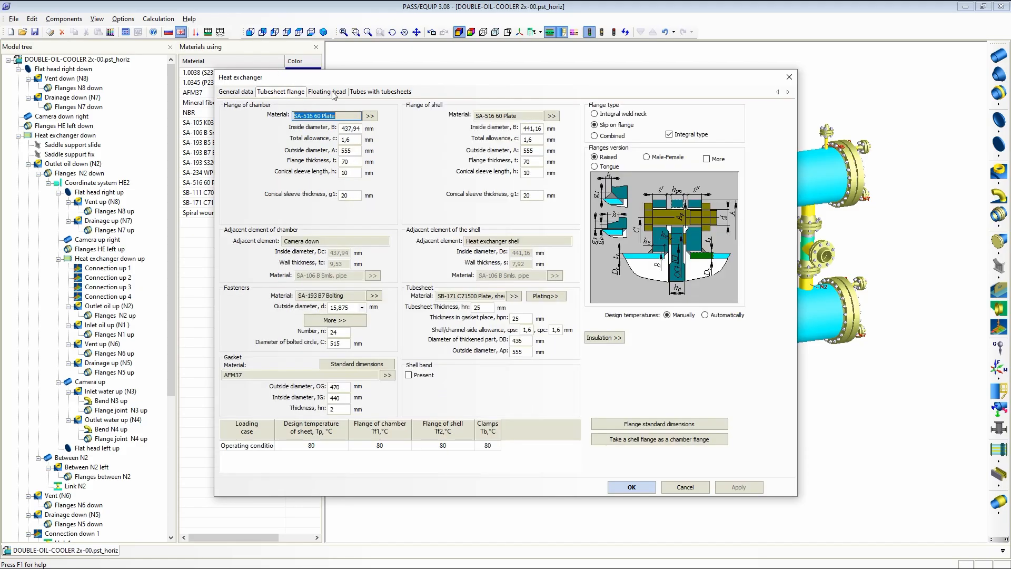
pyautogui.click(327, 92)
pyautogui.click(368, 93)
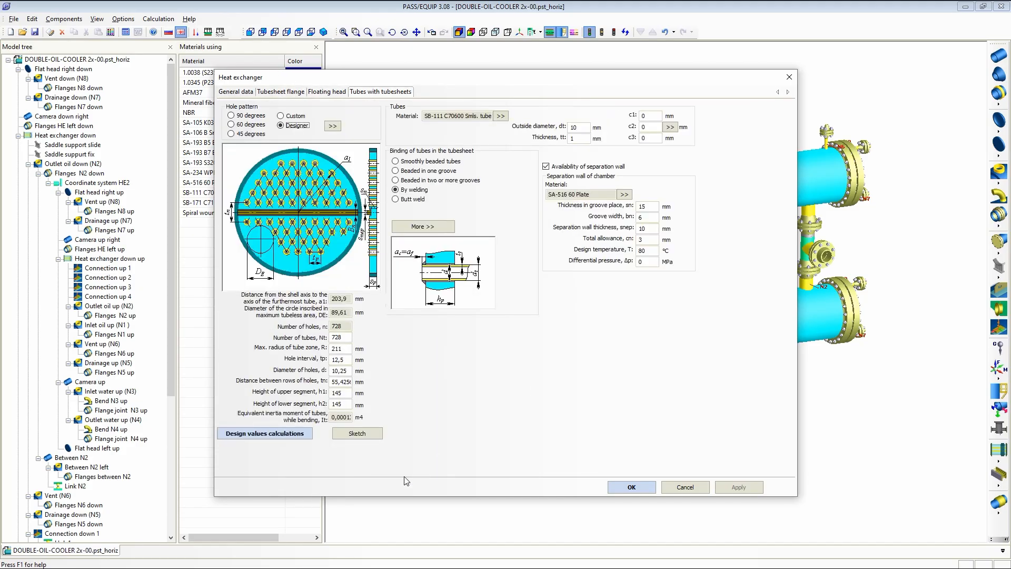
pyautogui.click(367, 433)
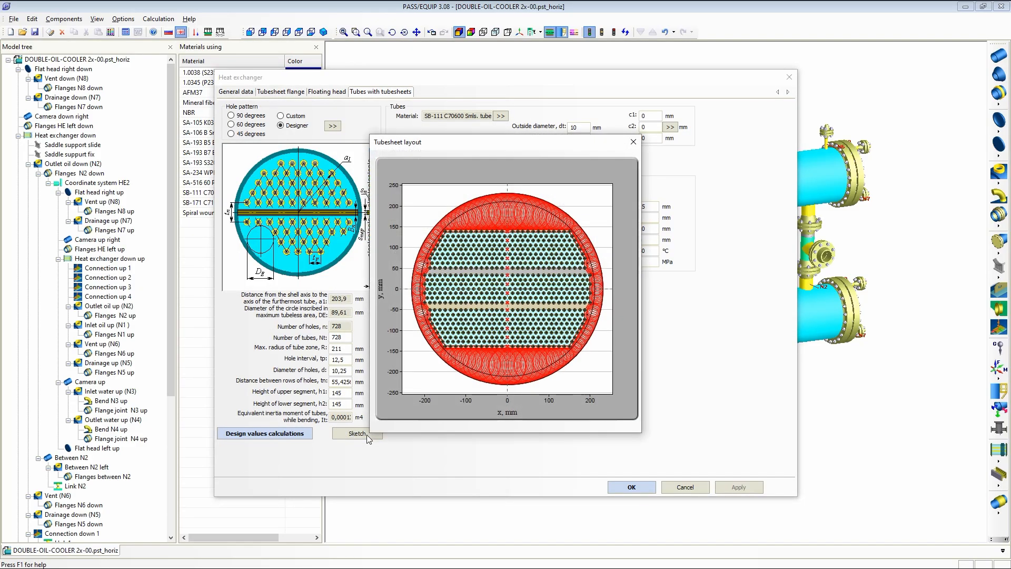
pyautogui.click(634, 142)
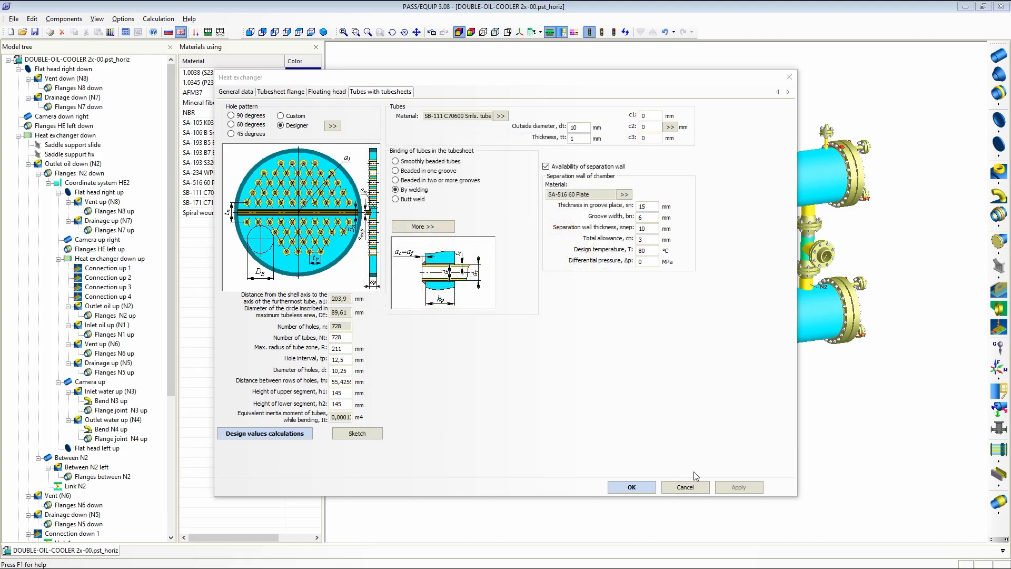
pyautogui.click(685, 487)
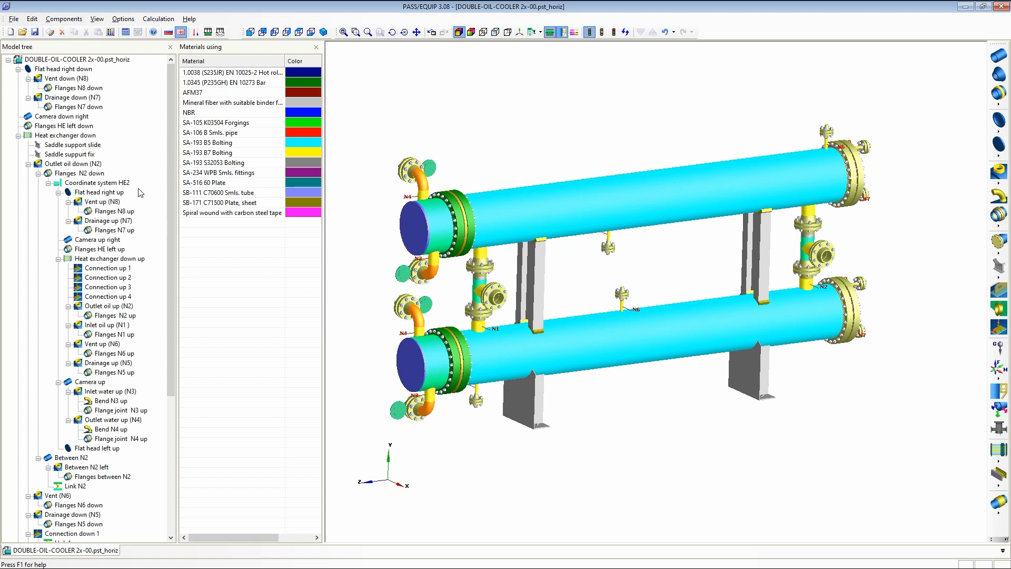
# Review the assembly origin and rotations of Coordinate system HE2, and look at the commands available for Heat exchanger down
pyautogui.doubleClick(98, 185)
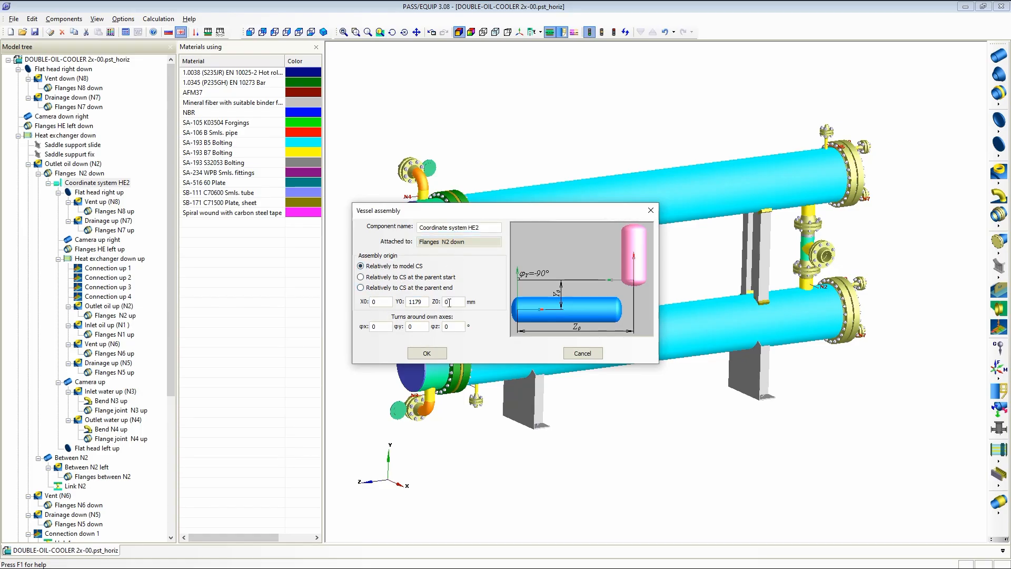
pyautogui.click(595, 352)
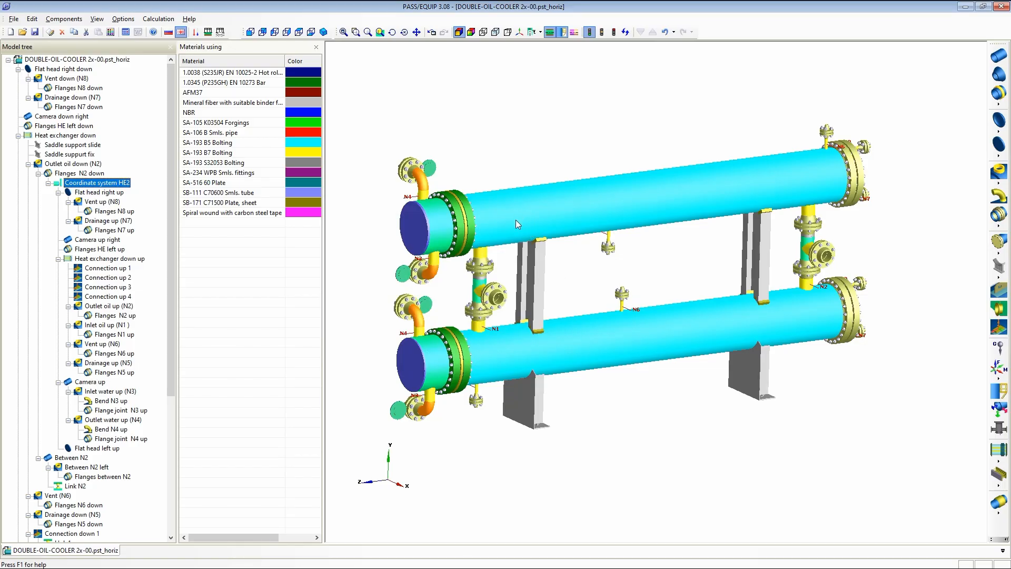
pyautogui.rightClick(521, 335)
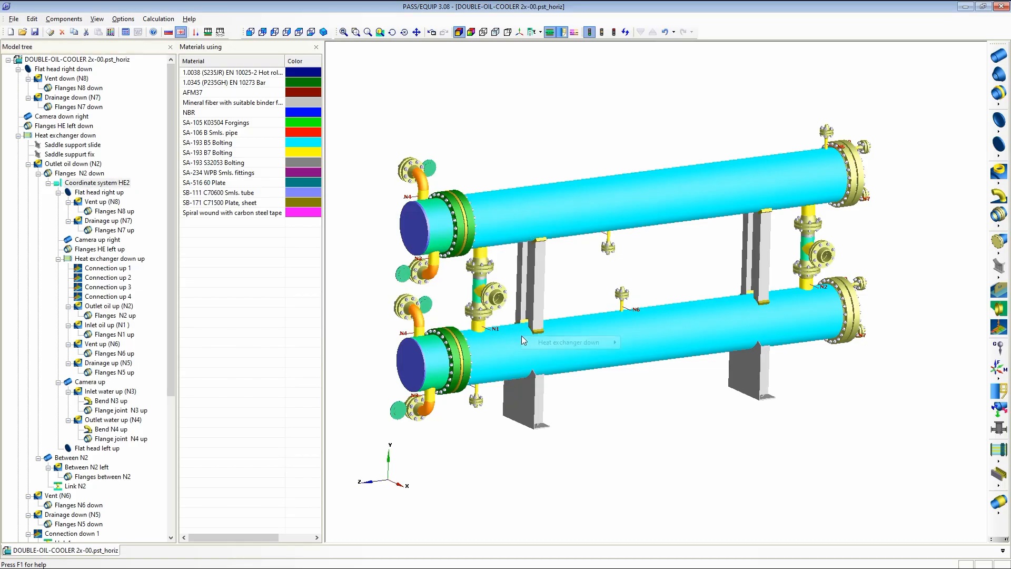
pyautogui.moveTo(568, 344)
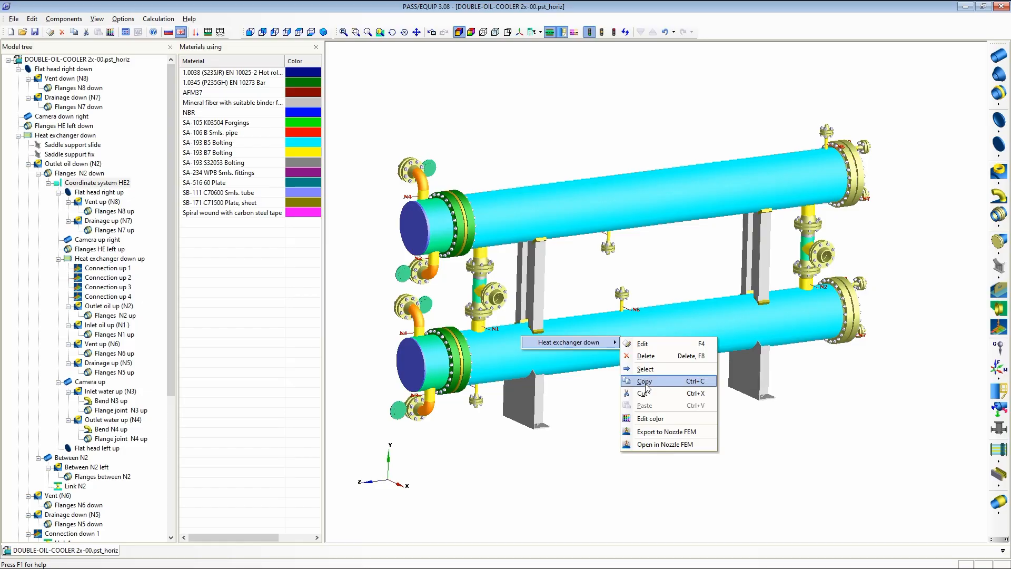
pyautogui.click(646, 268)
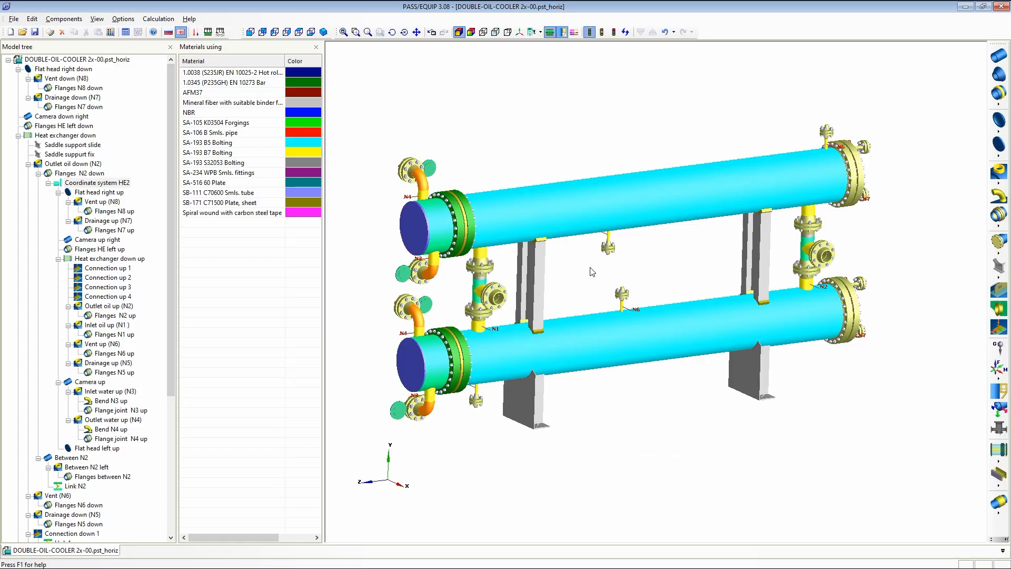
# Review the Link 1 support between the two heat exchangers, including its U-beam section parameters
pyautogui.click(766, 254)
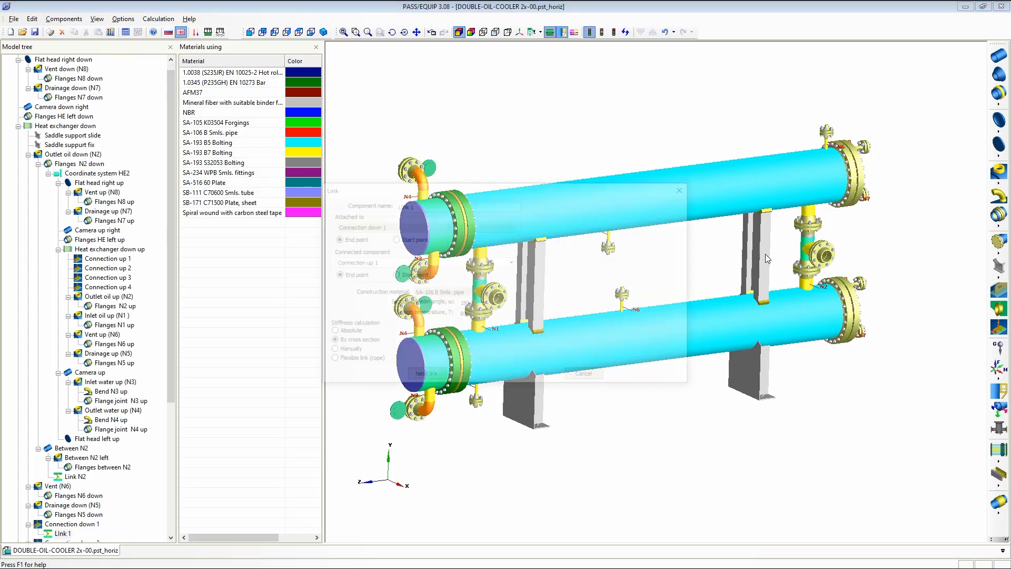
pyautogui.click(424, 377)
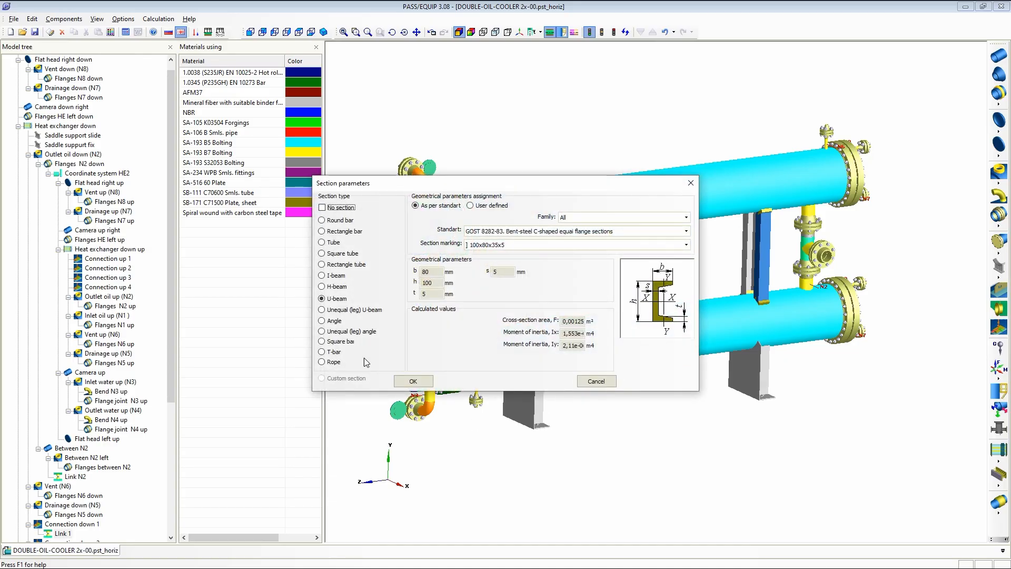
pyautogui.click(413, 381)
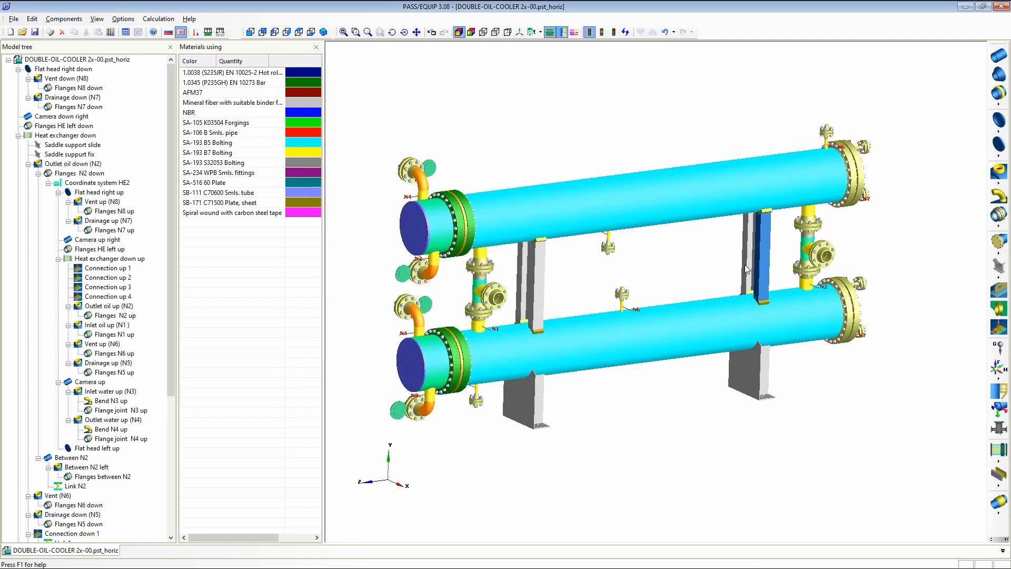
# Review the Link N1 component's attachment, stiffness and section parameters, and leave without changes
pyautogui.rightClick(482, 280)
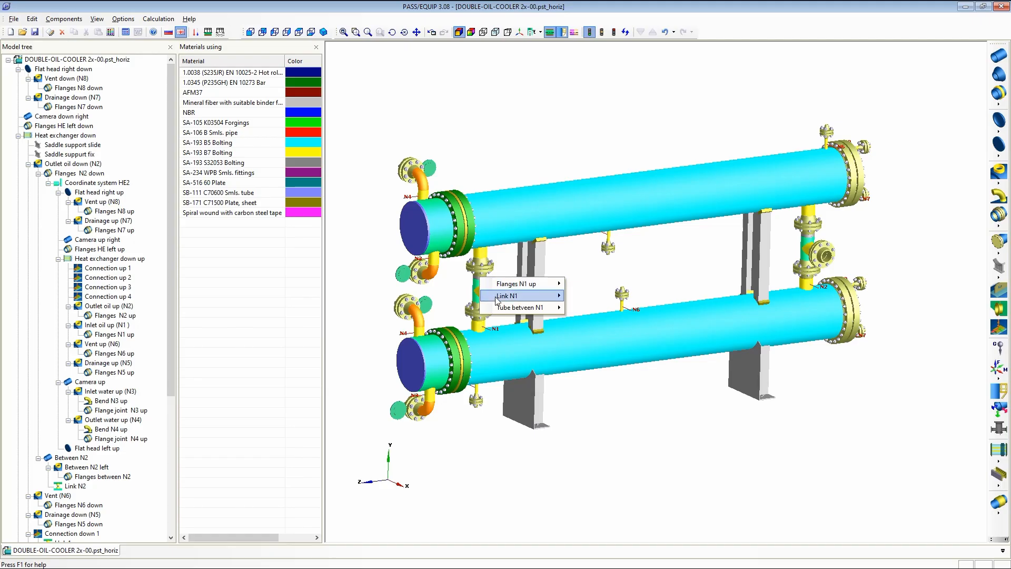
pyautogui.moveTo(526, 295)
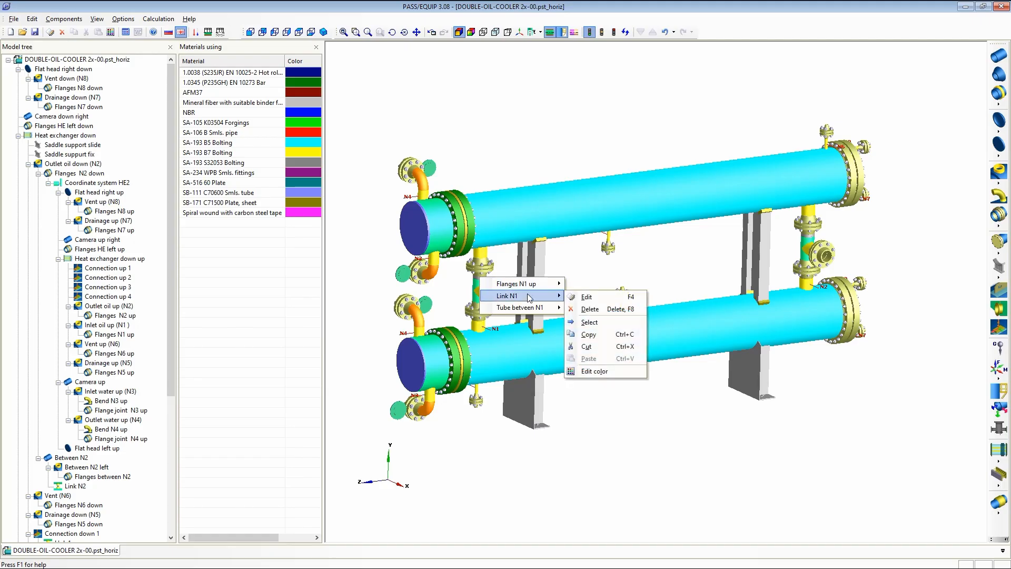
pyautogui.click(587, 298)
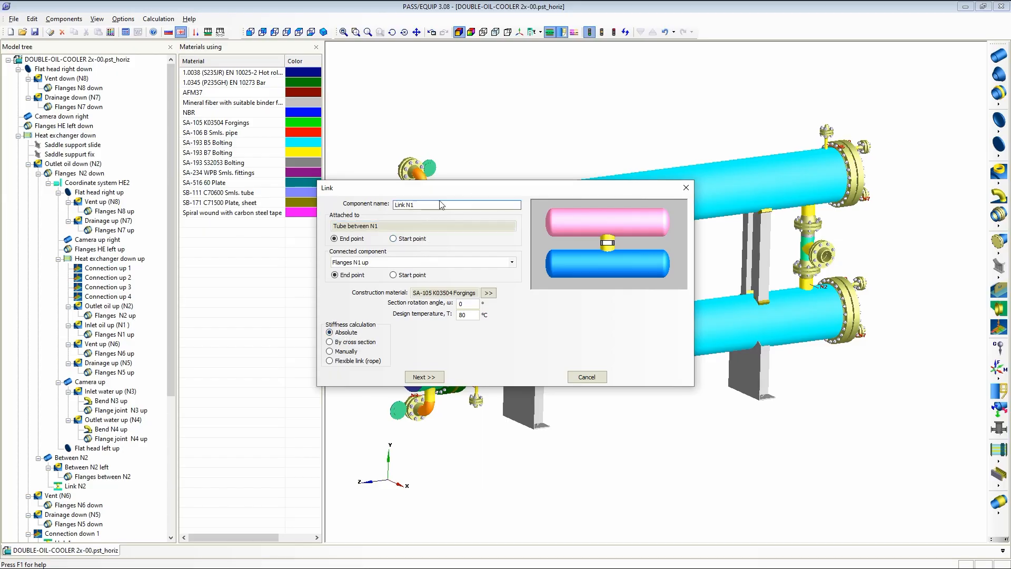
pyautogui.click(428, 377)
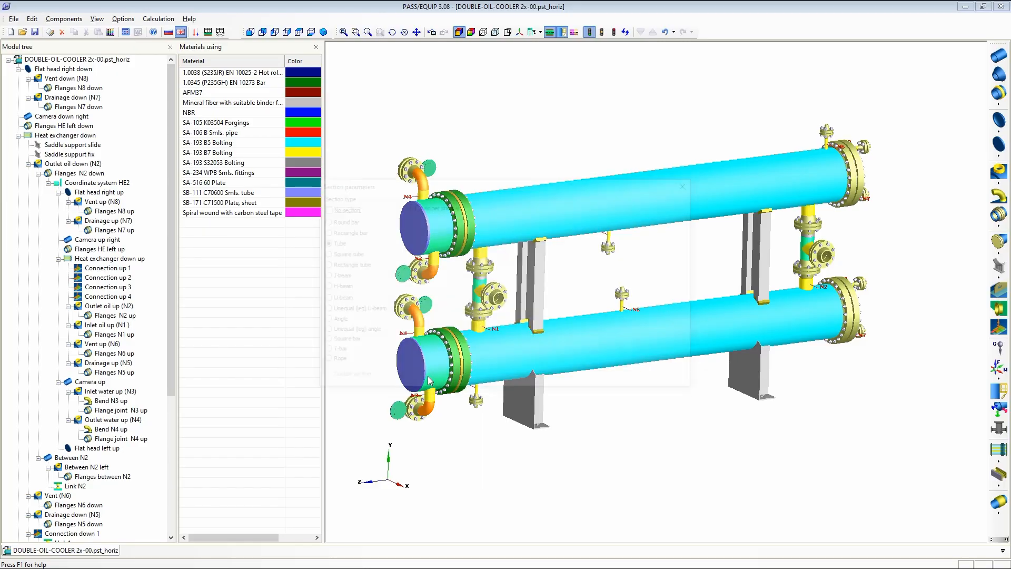
pyautogui.click(601, 382)
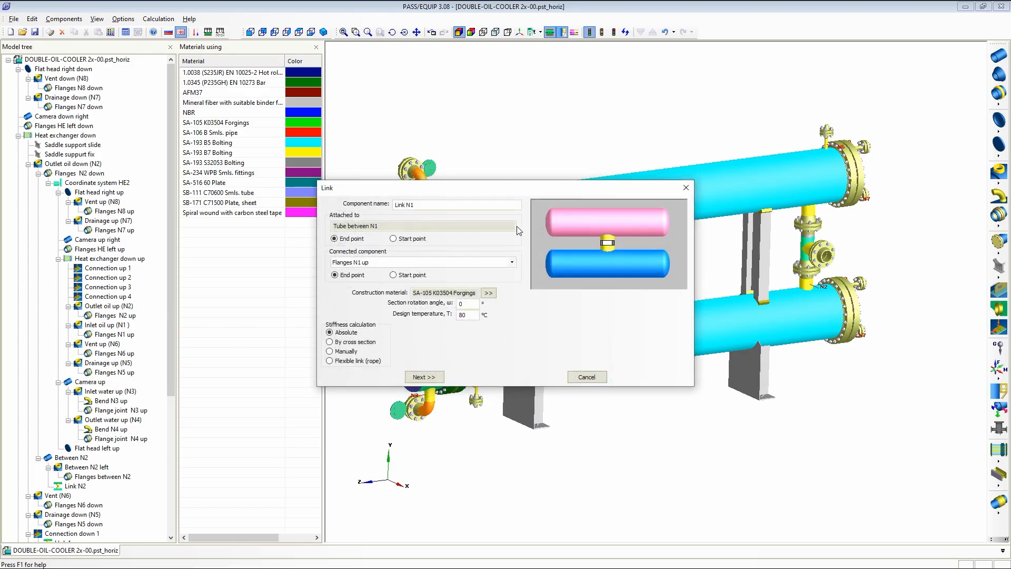
pyautogui.click(584, 372)
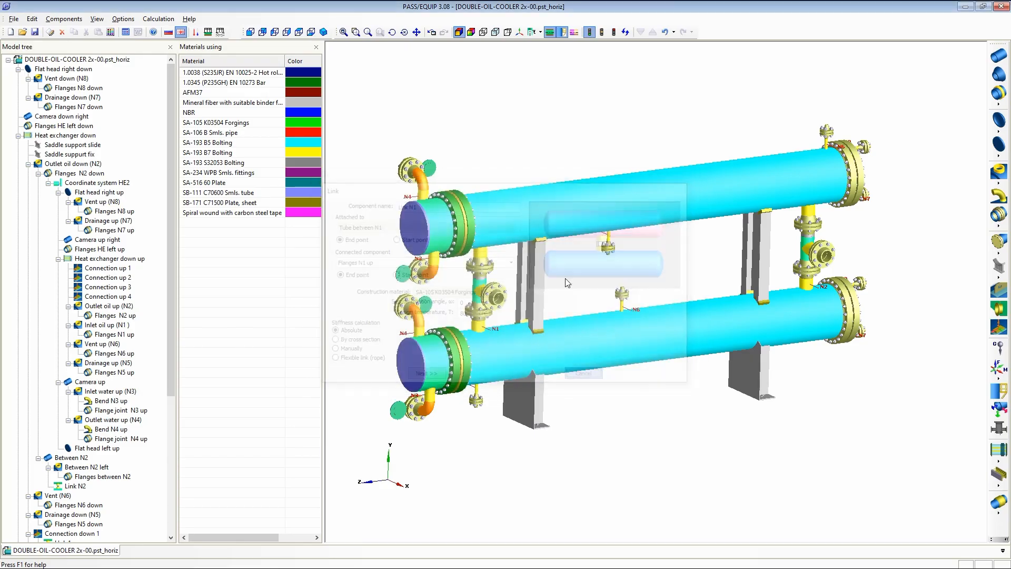
# Show the heat exchangers as transparent to view their internals, and briefly switch the alternative component colouring on and off
pyautogui.click(471, 31)
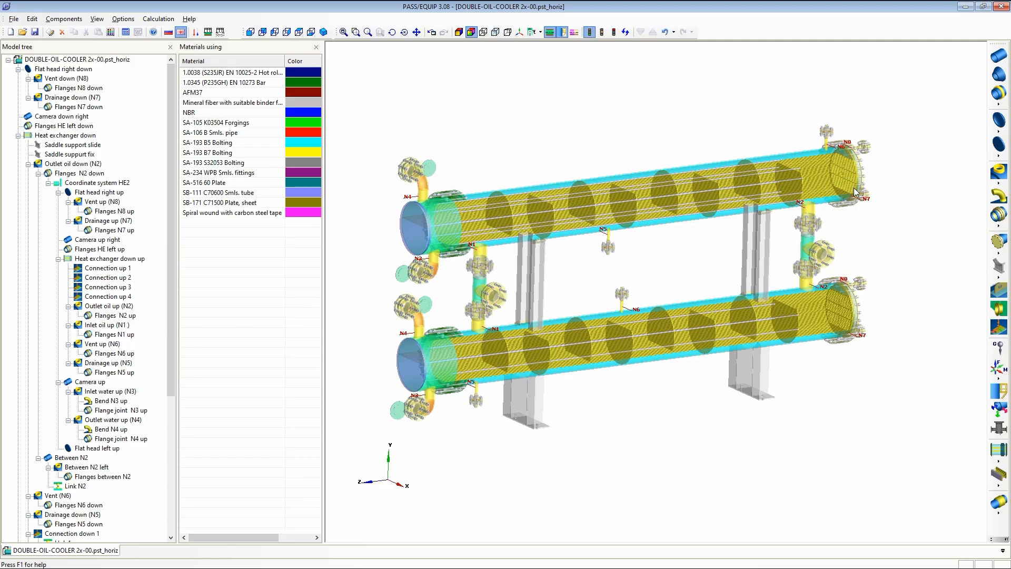
pyautogui.click(574, 33)
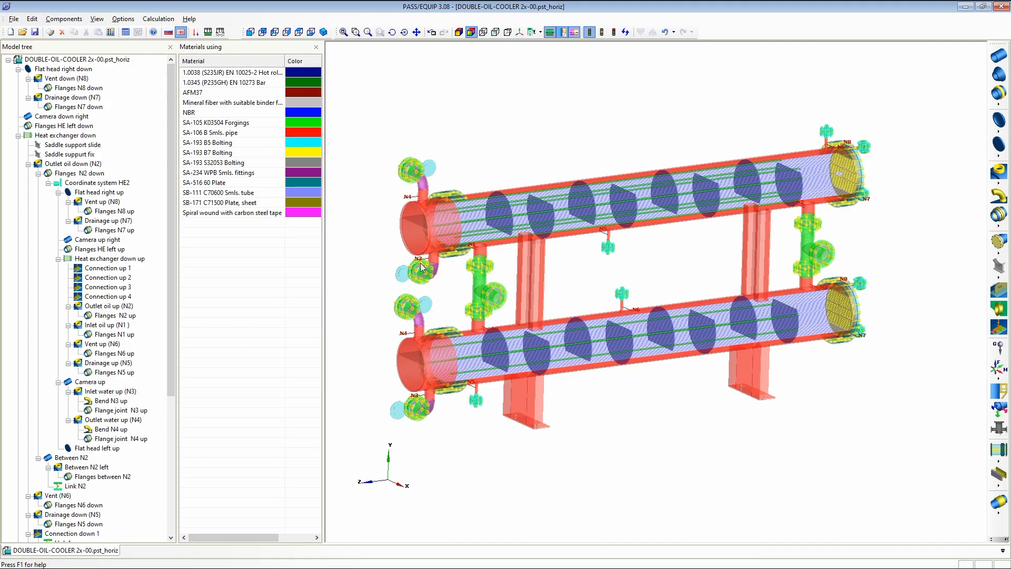
pyautogui.click(576, 34)
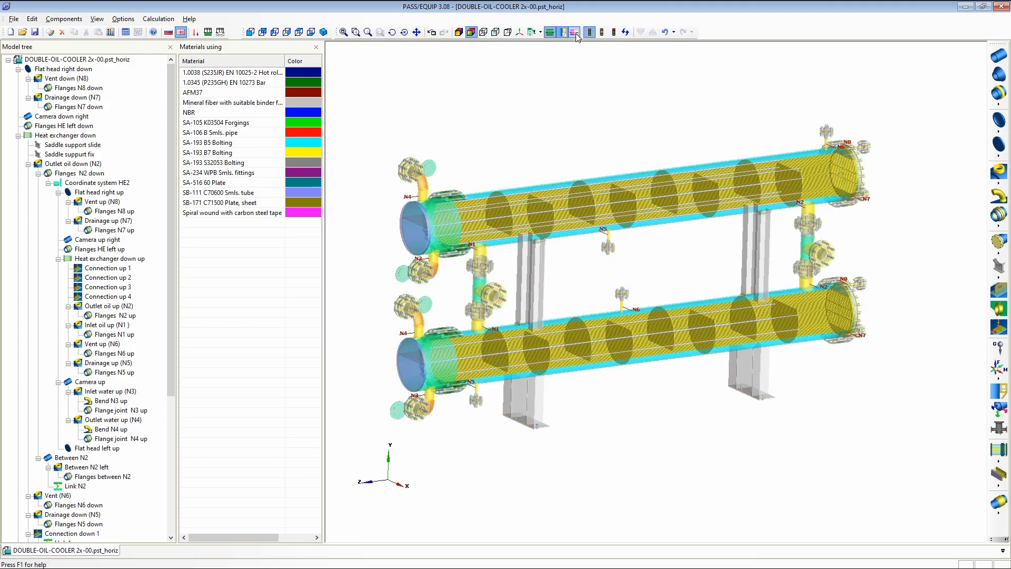
# Calculate the vessel and examine the radial load and longitudinal moment on nozzle Outlet oil down (N2) in the report
pyautogui.click(126, 33)
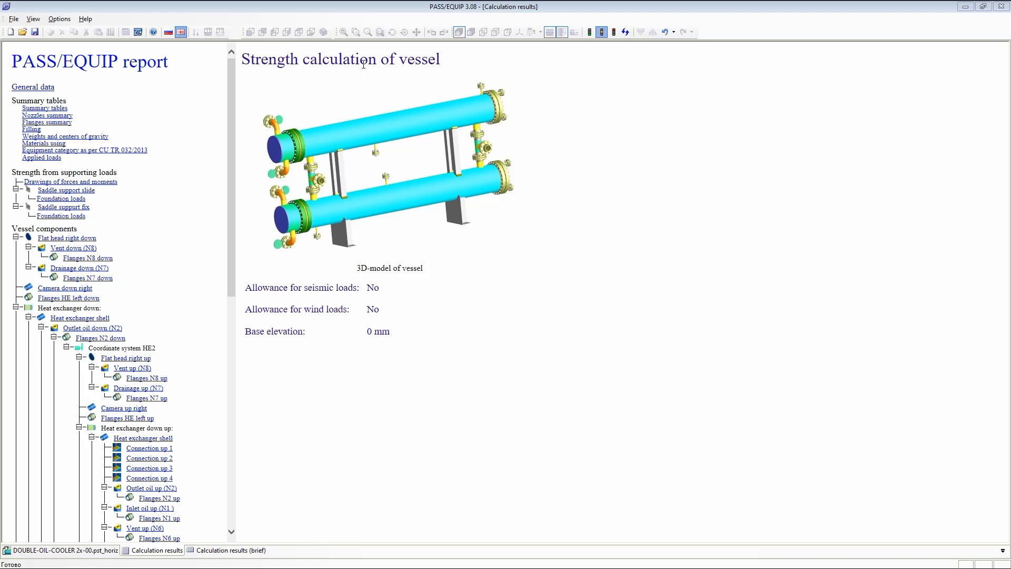
pyautogui.click(72, 328)
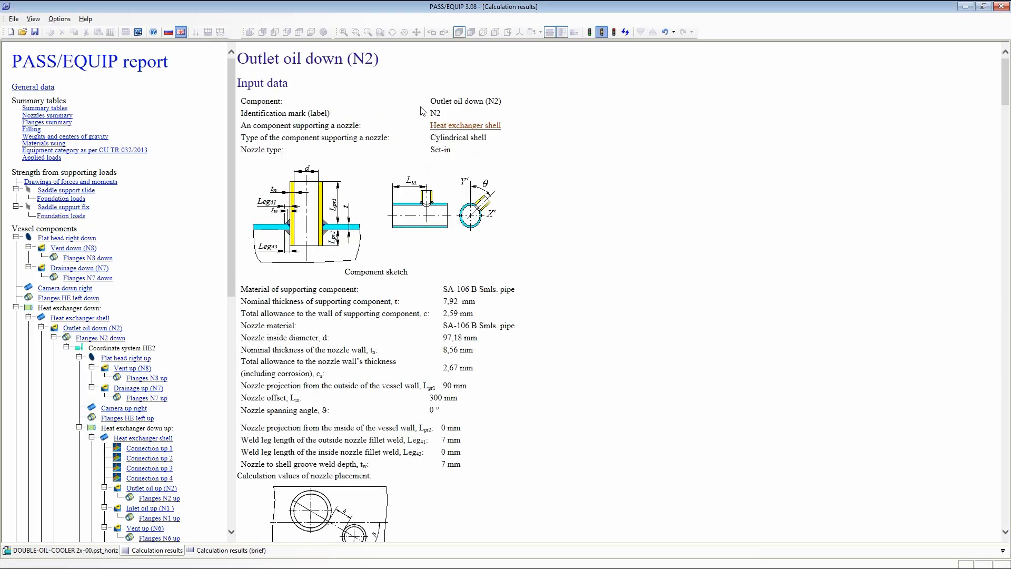
pyautogui.scroll(-20, 433, 149)
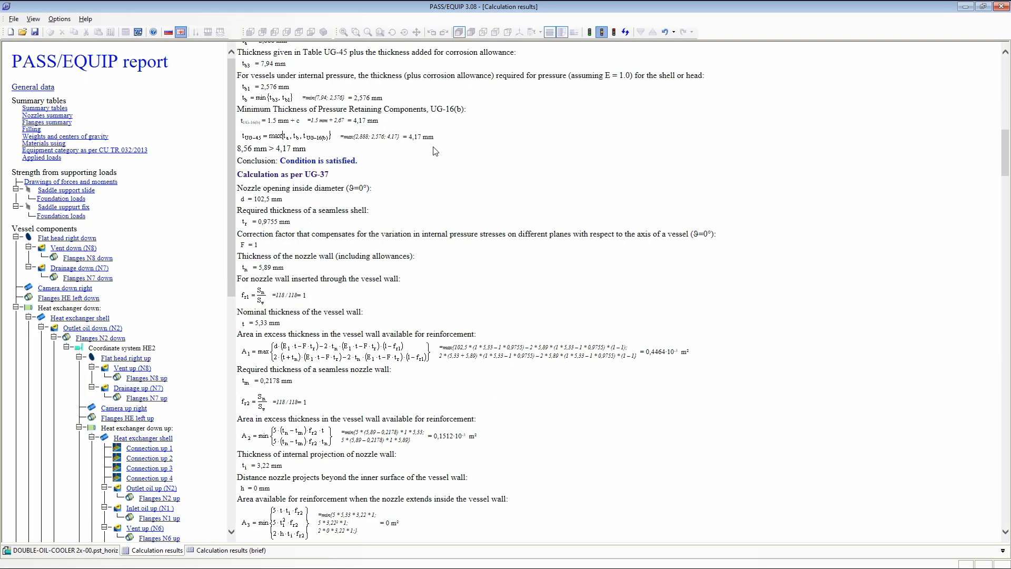
pyautogui.scroll(-20, 434, 152)
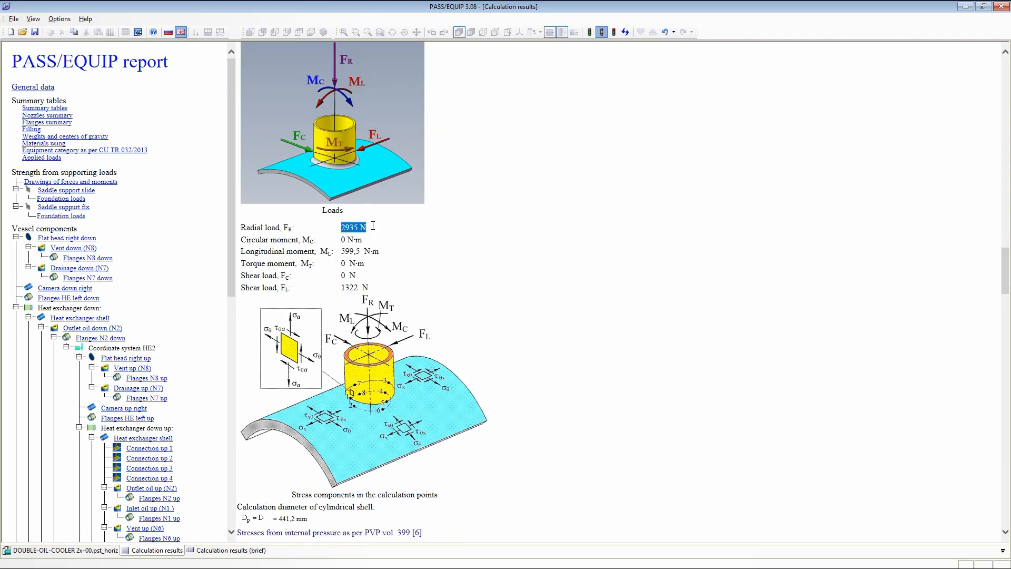
pyautogui.moveTo(337, 252); pyautogui.dragTo(380, 252)
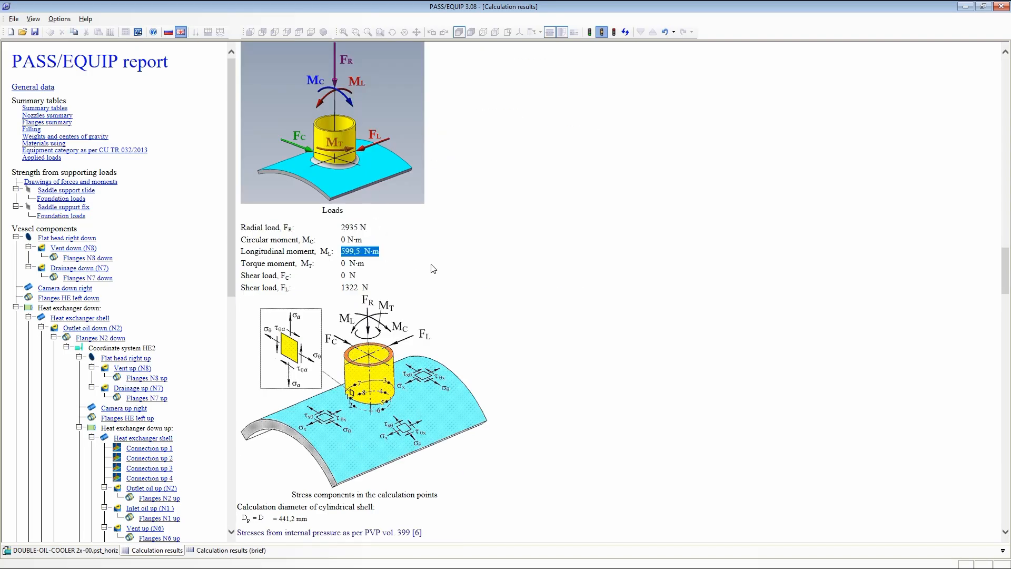
# Review the N2 nozzle's external loading calculation as per WRC 537(107)/297, through to the final stress table and conclusions
pyautogui.scroll(-5, 433, 268)
pyautogui.scroll(5, 433, 269)
pyautogui.scroll(5, 485, 261)
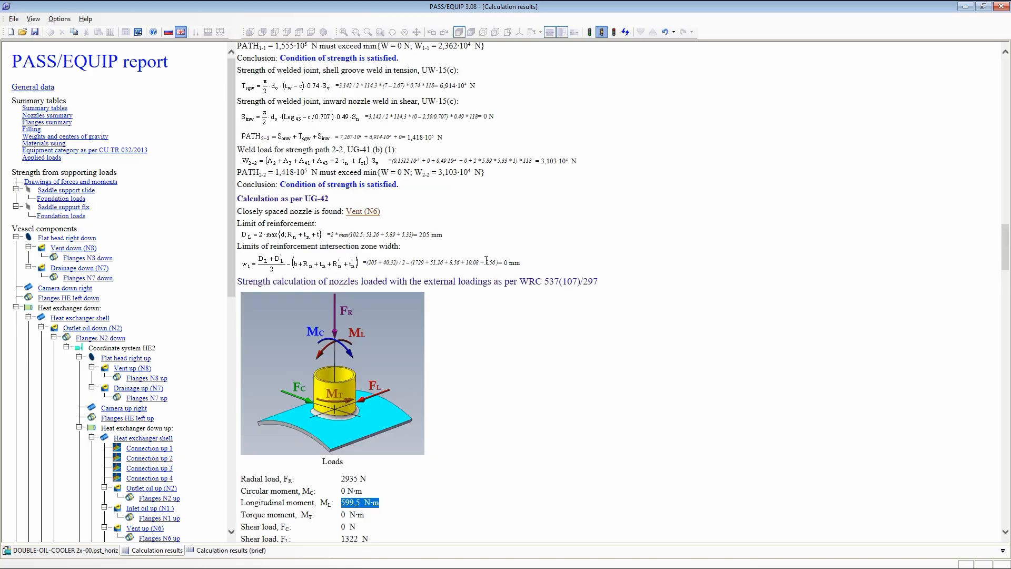
pyautogui.moveTo(530, 279); pyautogui.dragTo(583, 309)
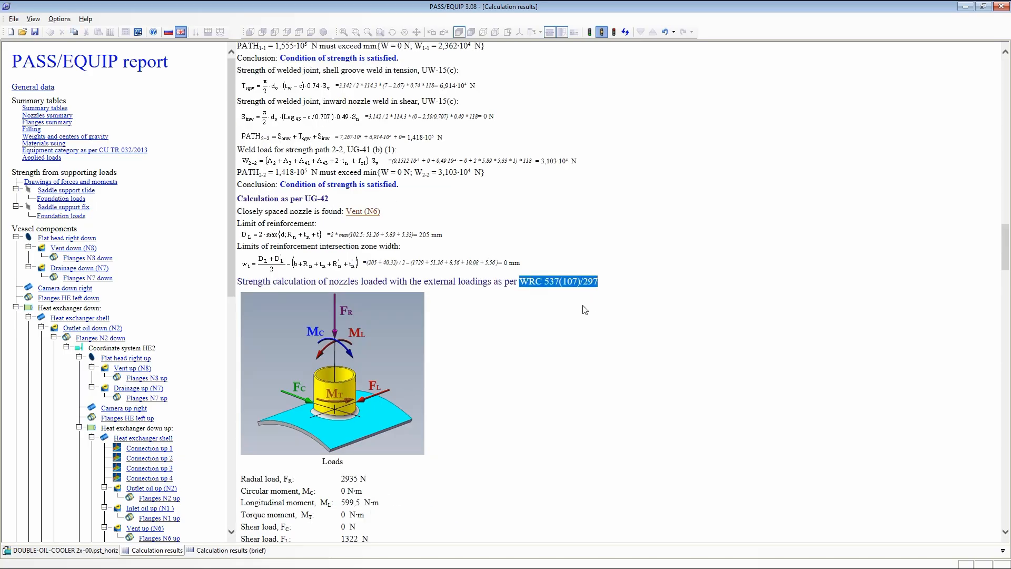
pyautogui.scroll(-3, 585, 310)
pyautogui.scroll(-20, 582, 310)
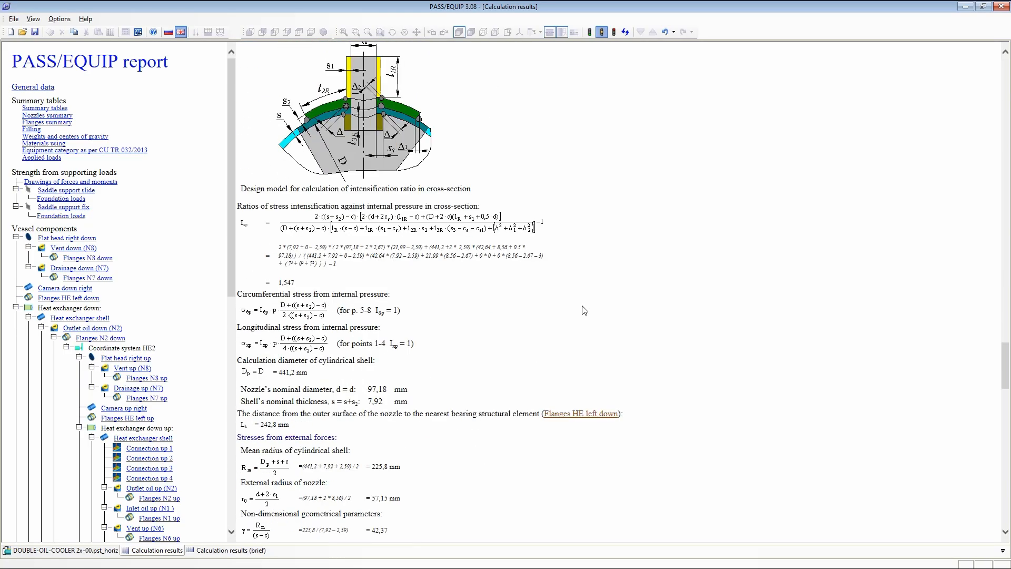
pyautogui.scroll(-20, 583, 310)
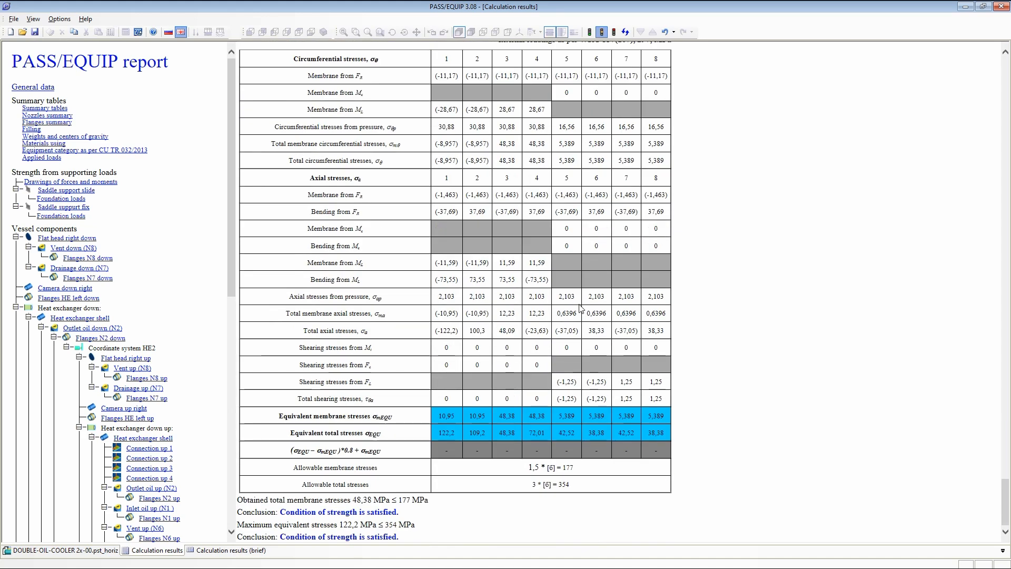
# Enable consideration of temperature displacements in the model's general data
pyautogui.click(69, 550)
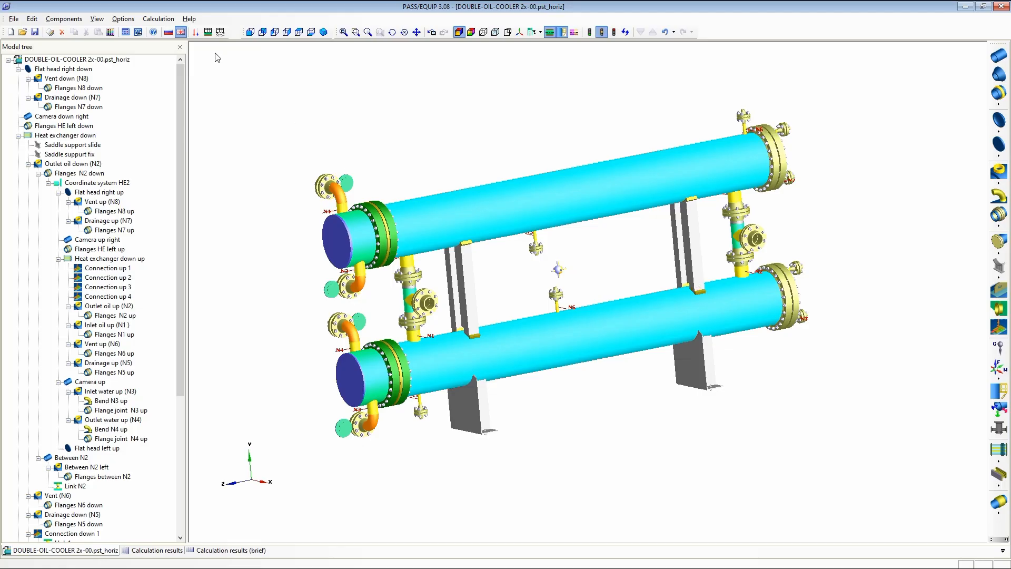
pyautogui.click(121, 19)
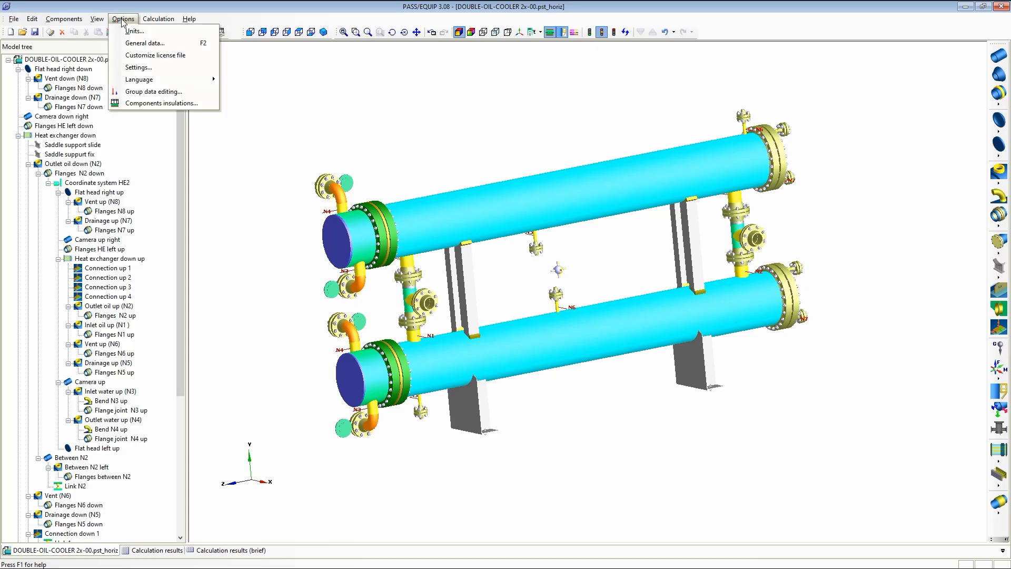
pyautogui.click(127, 45)
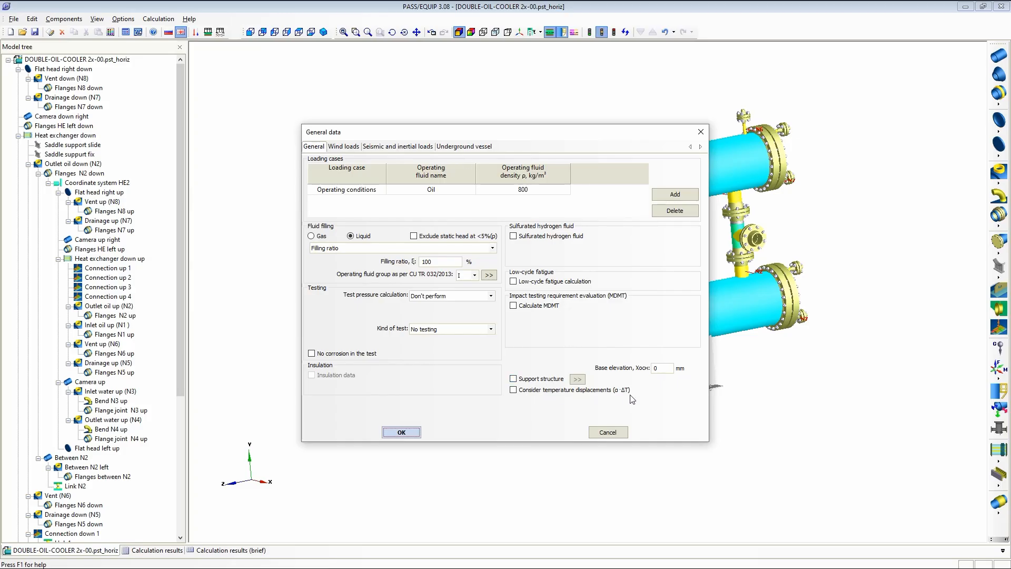
pyautogui.click(514, 391)
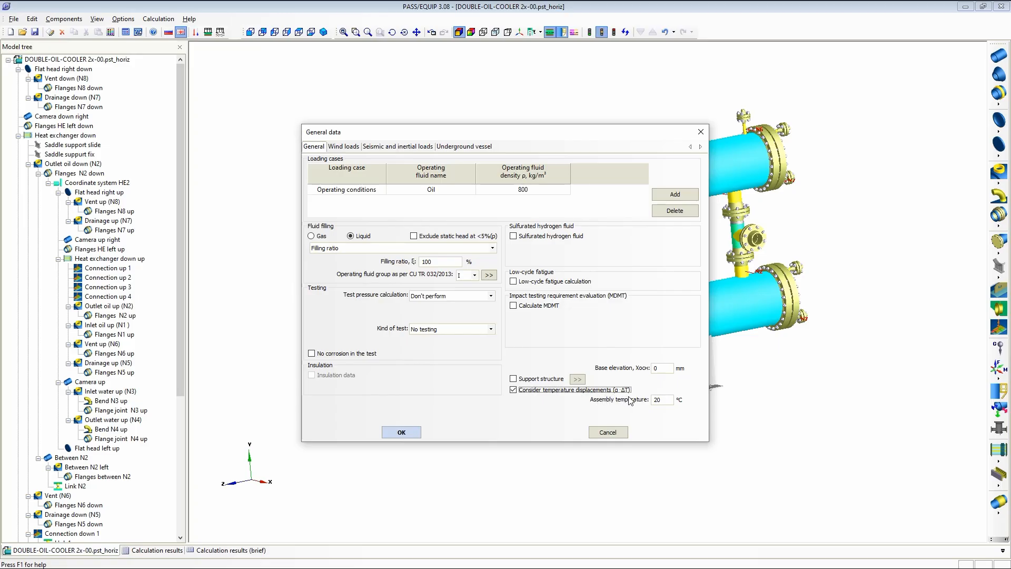
pyautogui.click(401, 432)
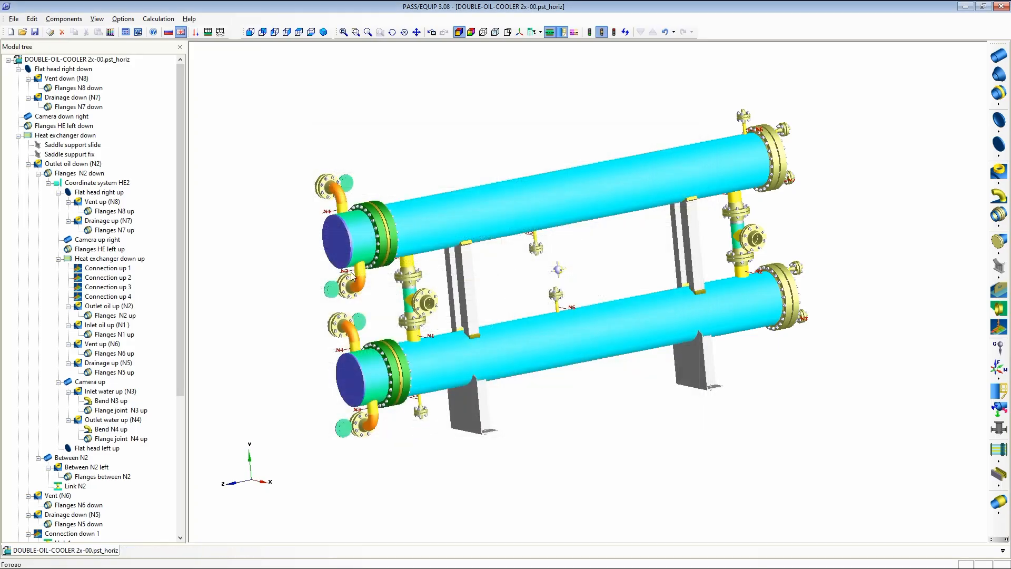
# Recalculate the vessel and open the Outlet oil down (N2) results from the report's list of problem components
pyautogui.click(125, 32)
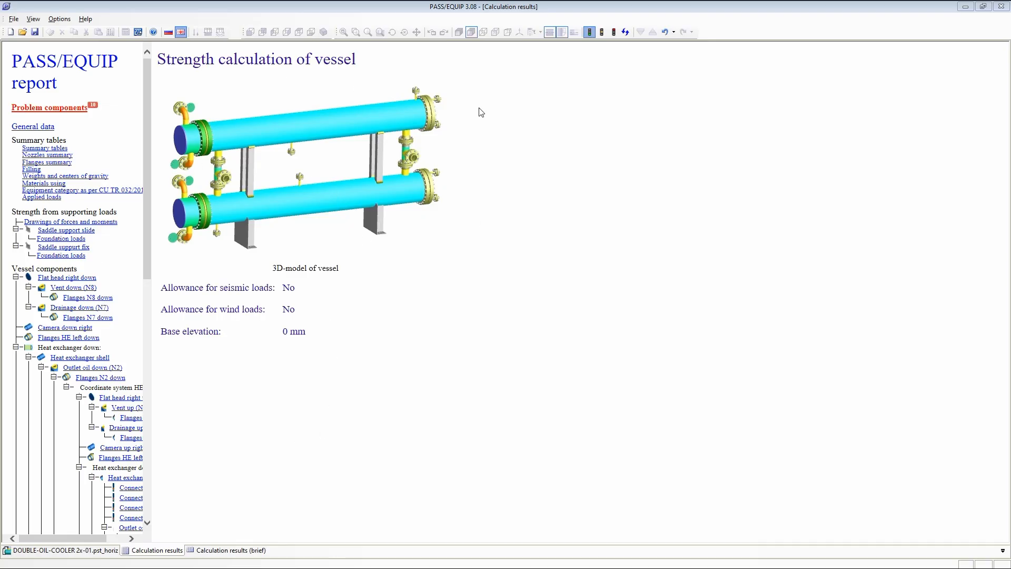
pyautogui.click(43, 113)
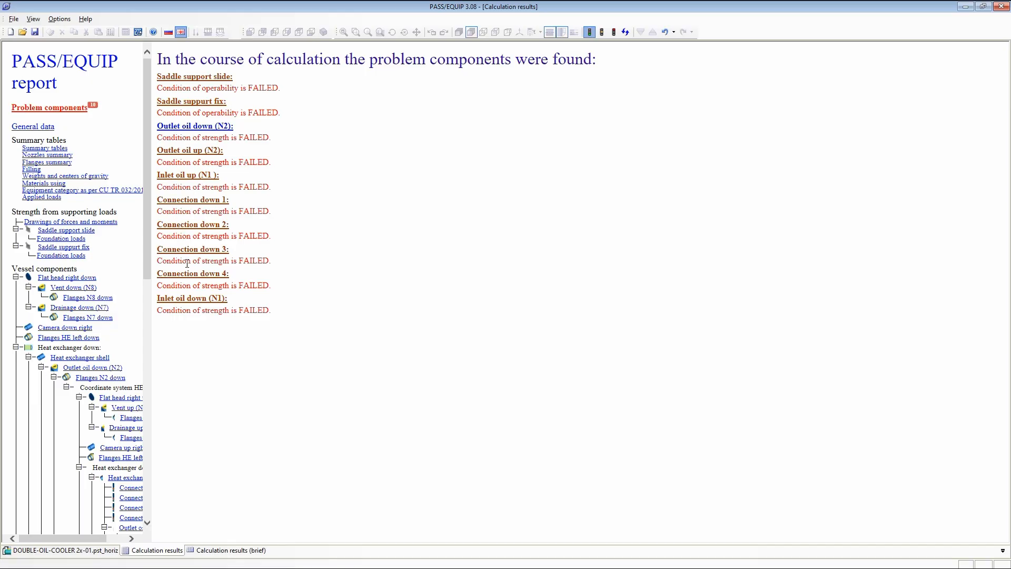
pyautogui.click(200, 125)
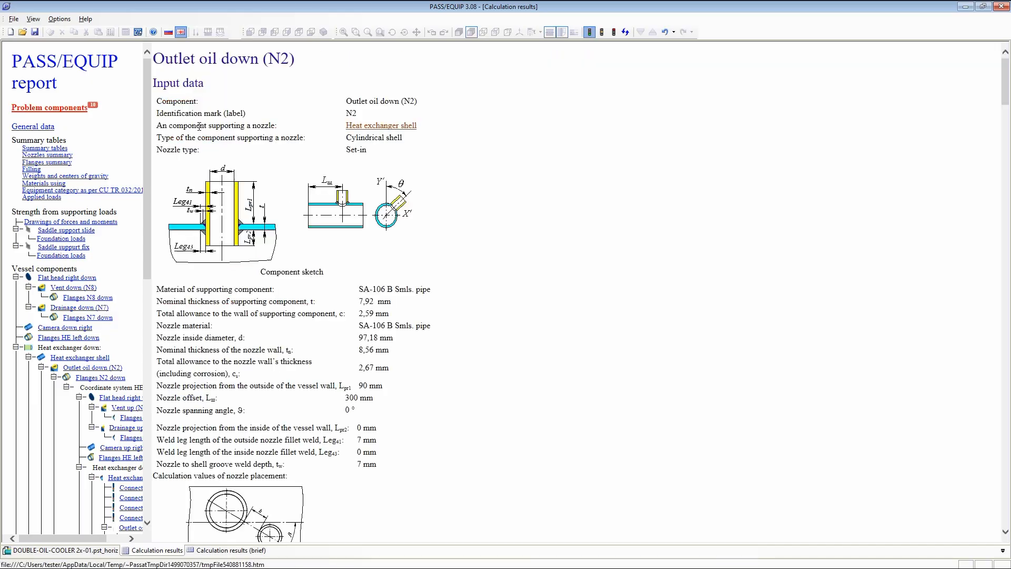
# Examine the N2 nozzle's loads, local stress tables and strength conclusions in the recalculated report
pyautogui.scroll(-20, 395, 202)
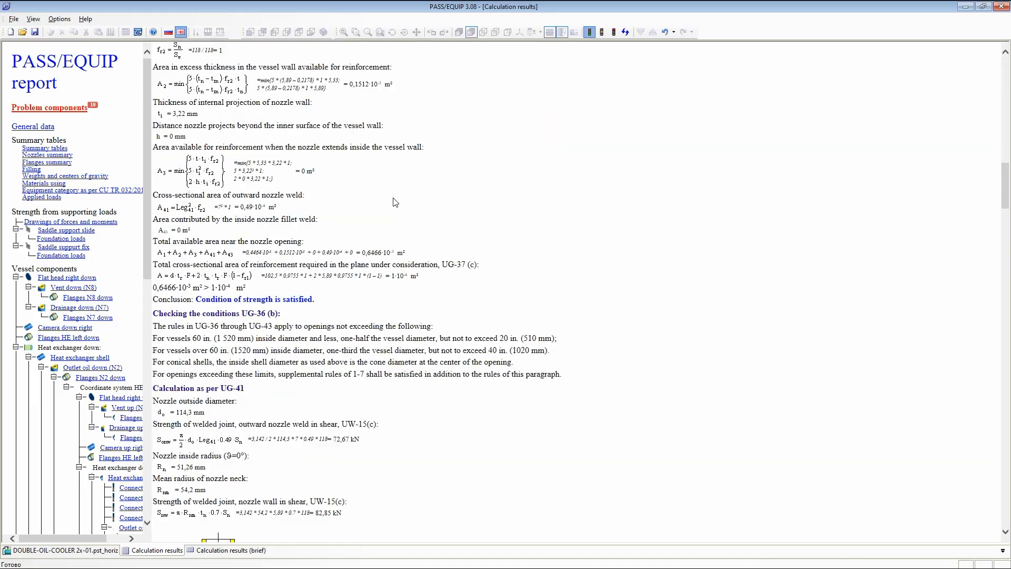
pyautogui.scroll(-5, 394, 202)
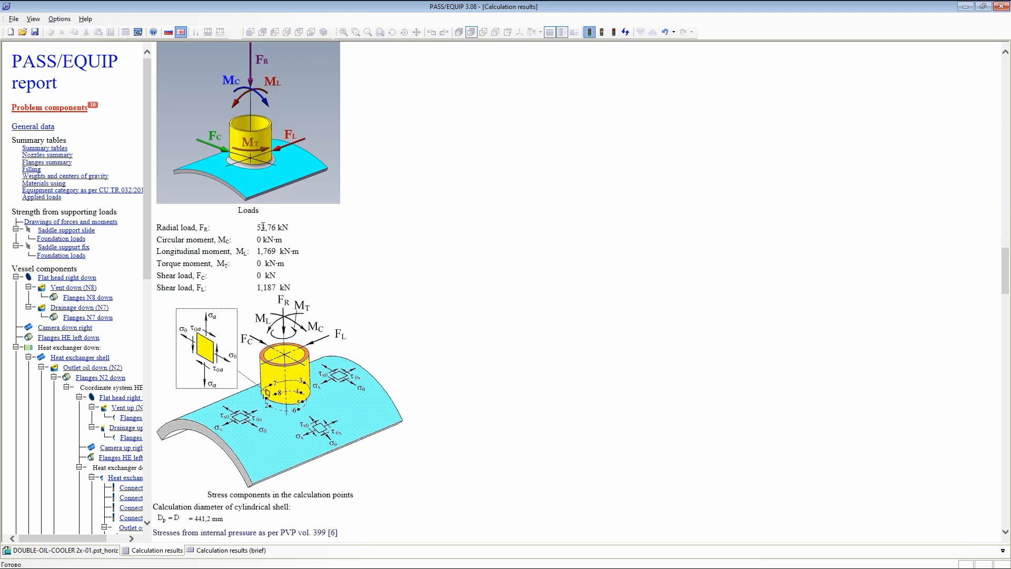
pyautogui.moveTo(259, 226); pyautogui.dragTo(302, 223)
pyautogui.click(334, 228)
pyautogui.scroll(-20, 310, 271)
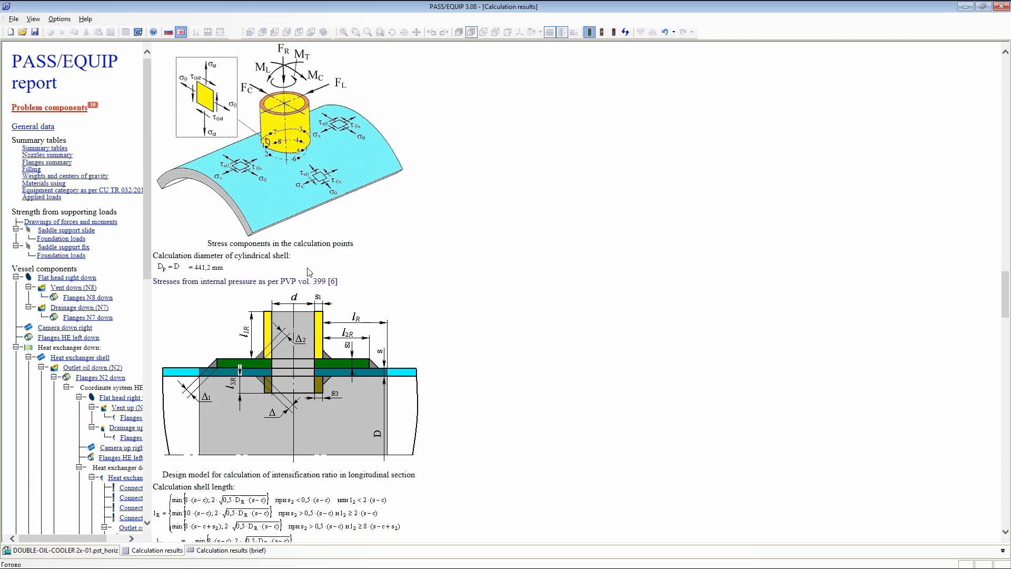
pyautogui.scroll(-18, 308, 267)
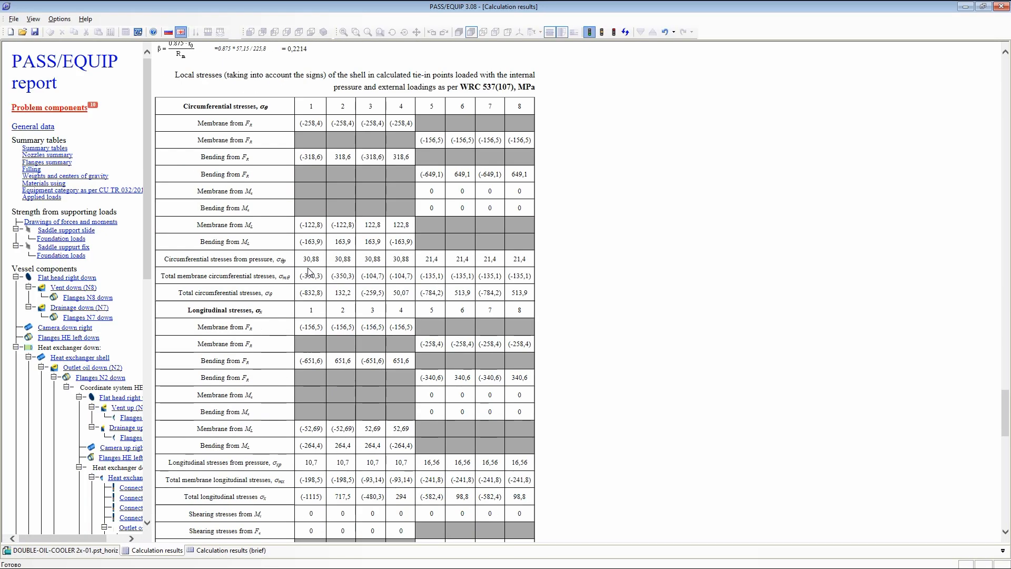
pyautogui.scroll(3, 313, 278)
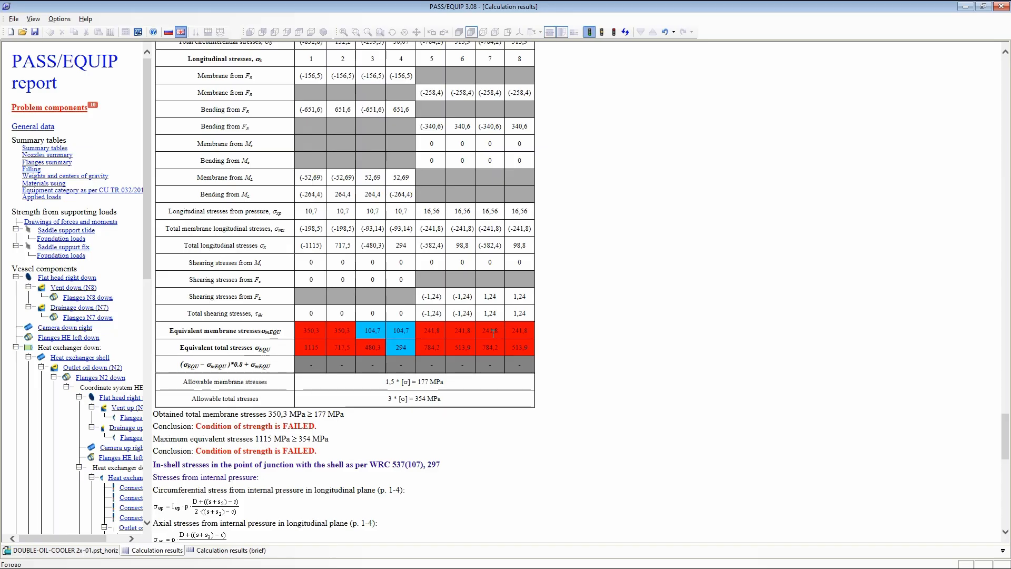
pyautogui.scroll(-15, 493, 332)
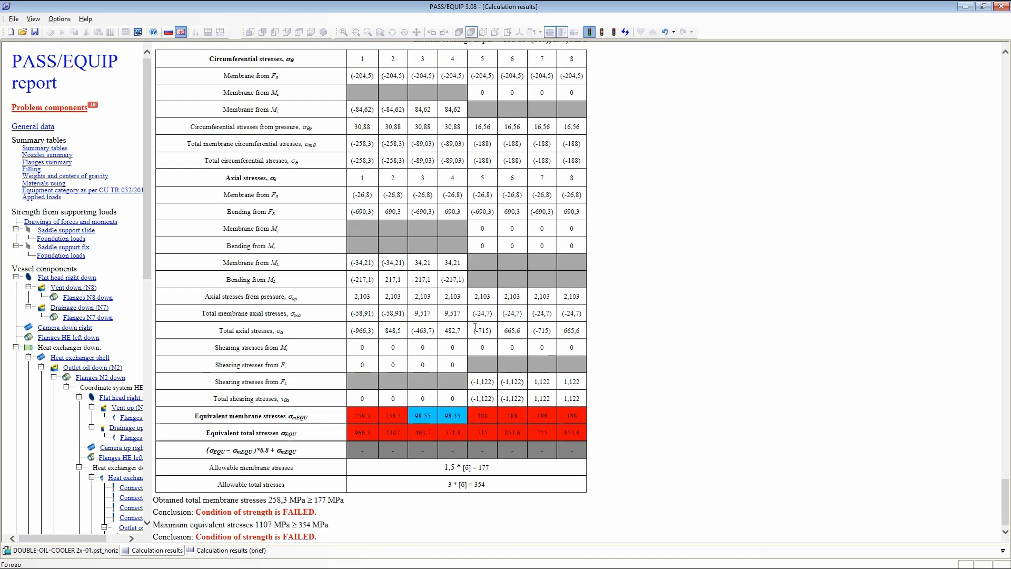
# Return to the DOUBLE-OIL-COOLER 2x-01 model and turn on display of the finite element model in the program settings
pyautogui.click(29, 551)
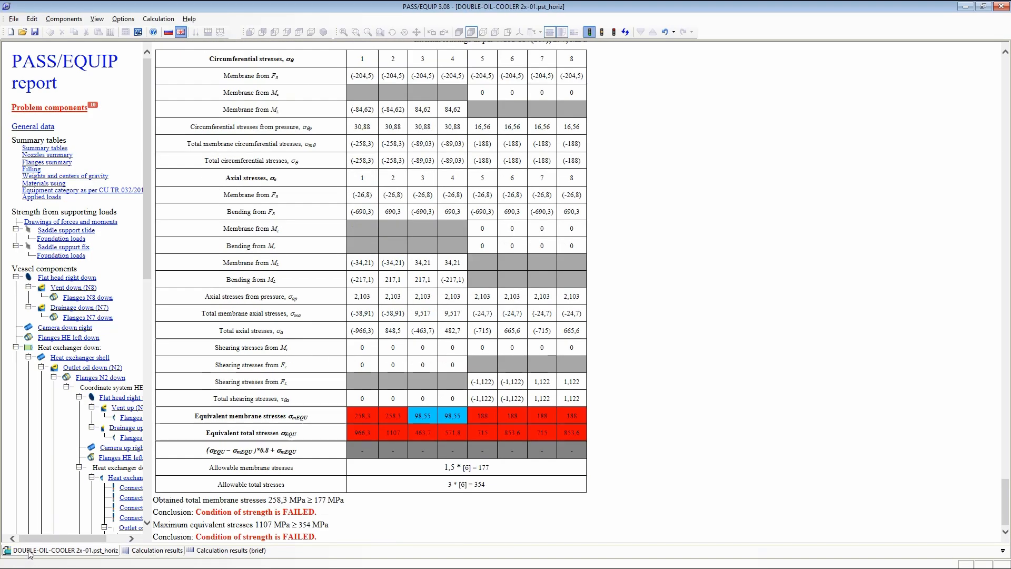
pyautogui.click(128, 20)
pyautogui.click(138, 67)
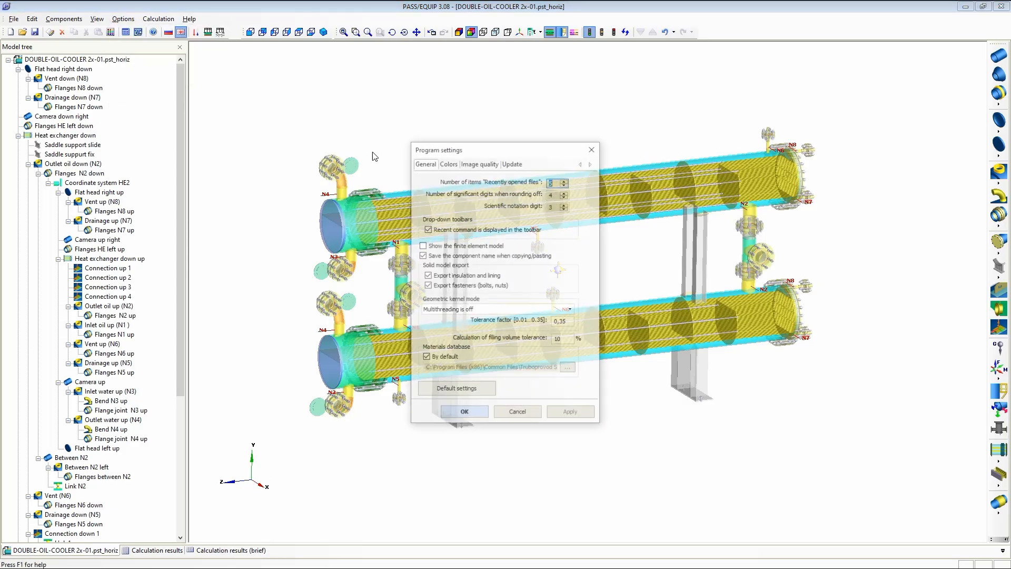
pyautogui.click(426, 248)
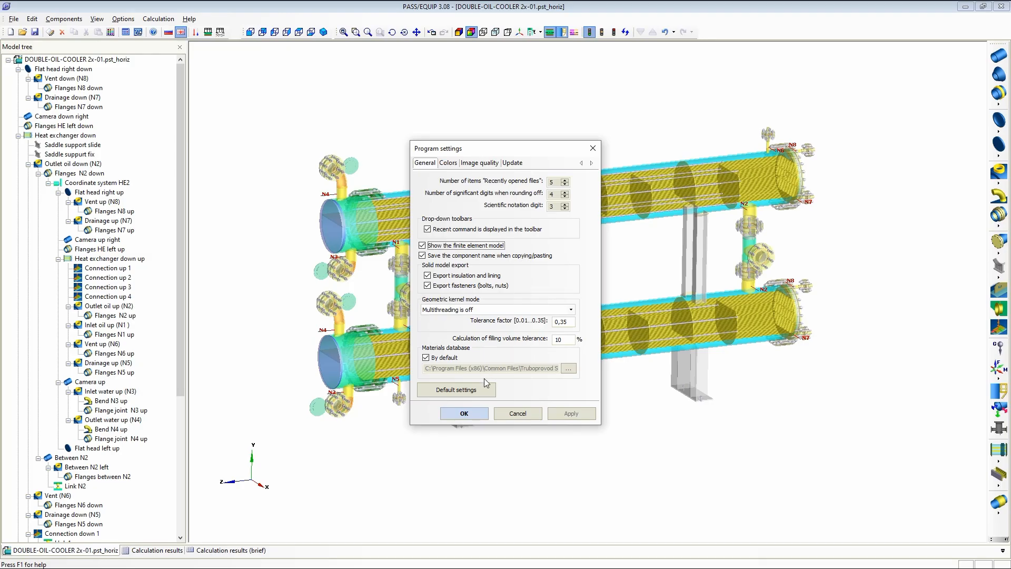
pyautogui.click(476, 414)
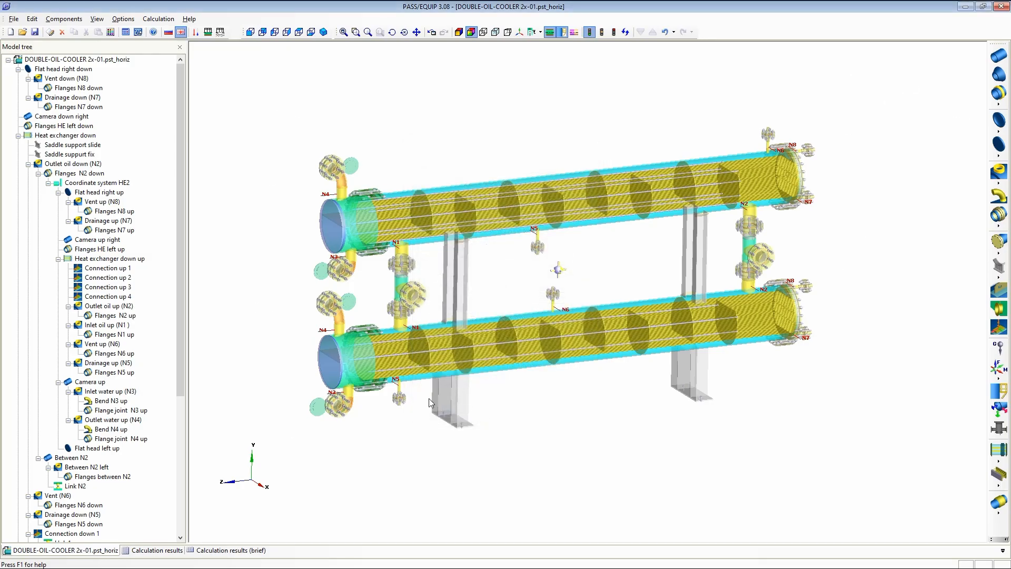
pyautogui.moveTo(520, 420); pyautogui.dragTo(516, 415, button='middle')
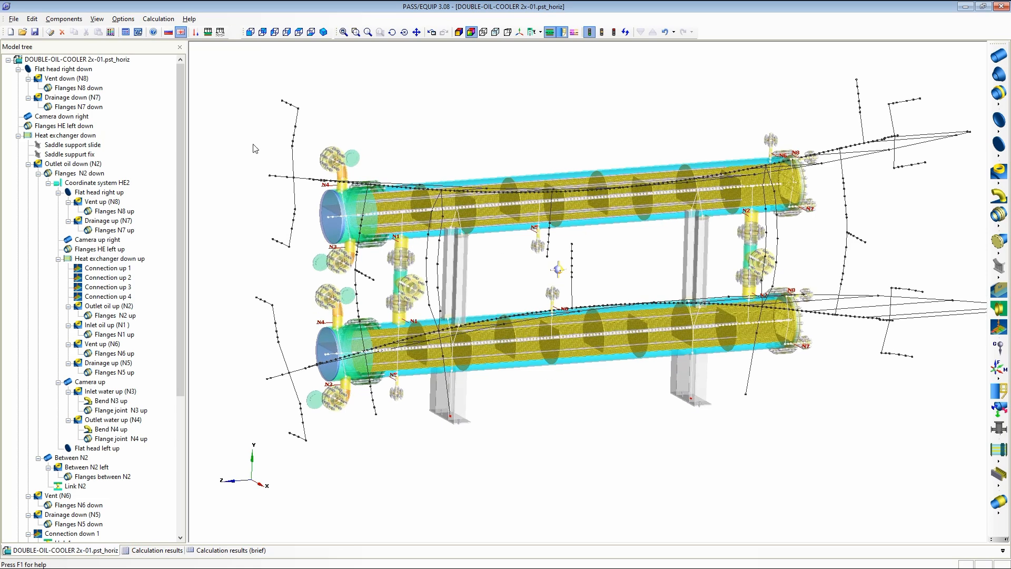
pyautogui.click(405, 271)
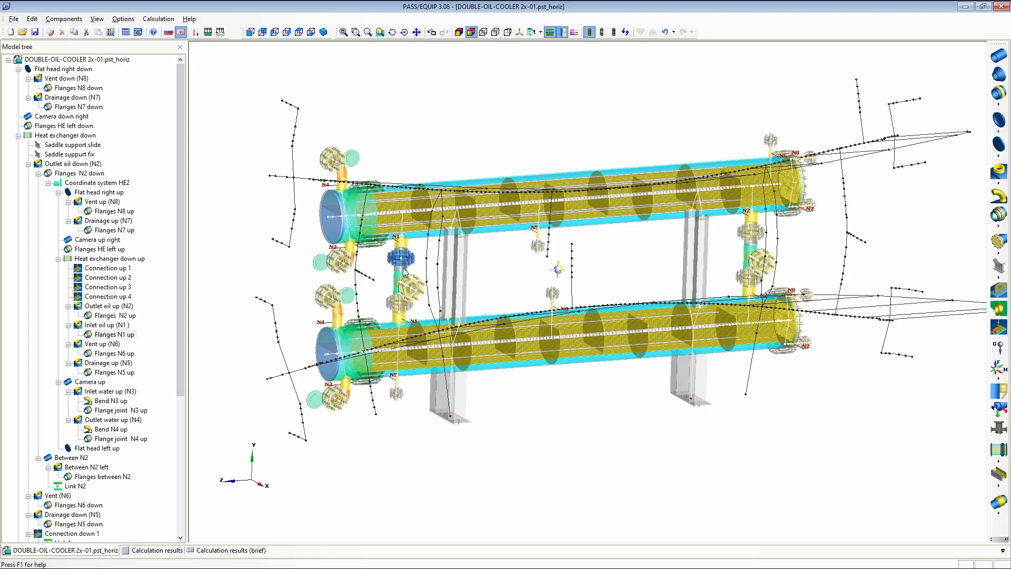
pyautogui.doubleClick(405, 271)
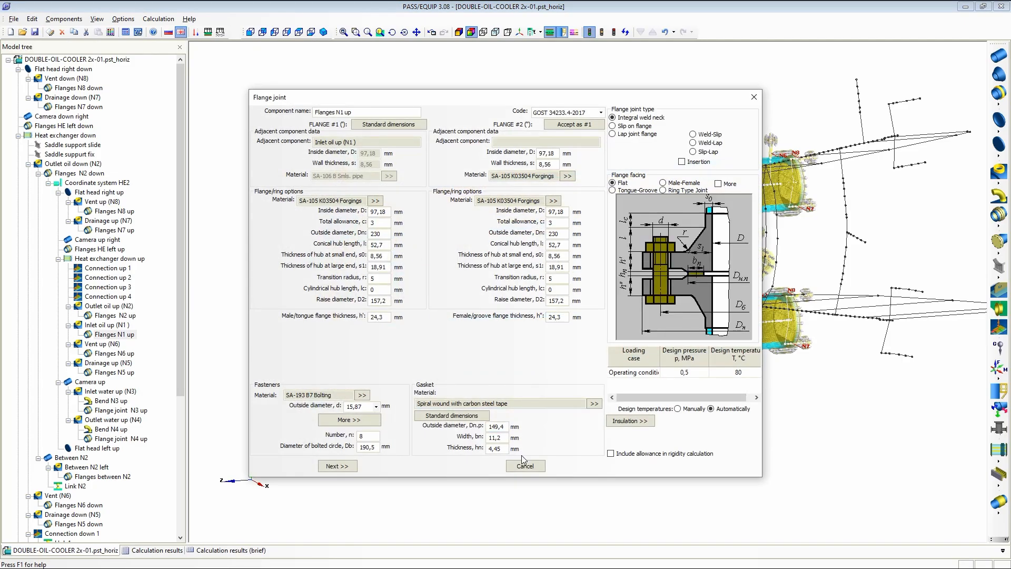
pyautogui.click(525, 466)
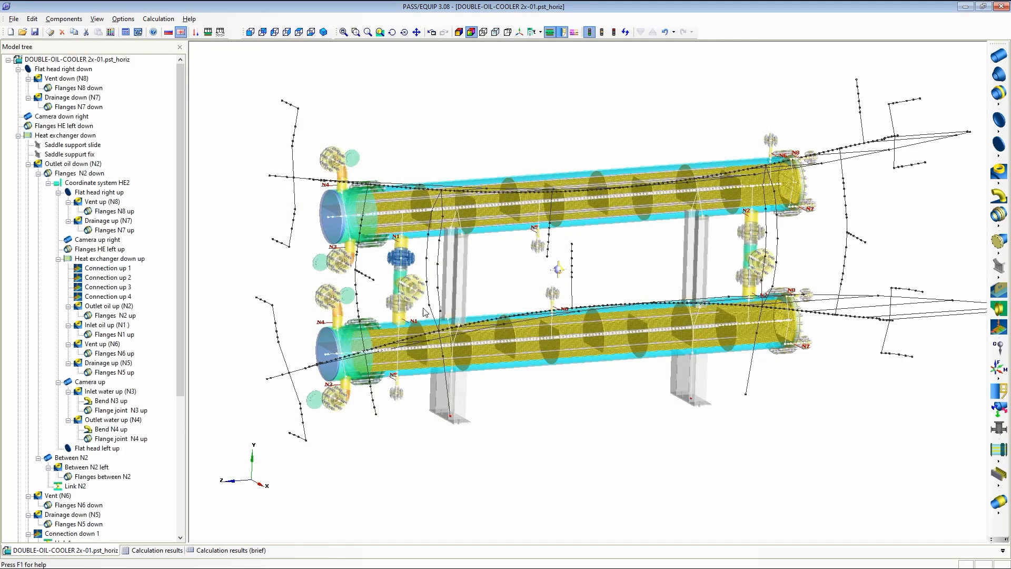
# Open the Inlet oil up (N1) nozzle from the model in Nozzle FEM
pyautogui.rightClick(416, 251)
pyautogui.moveTo(422, 248)
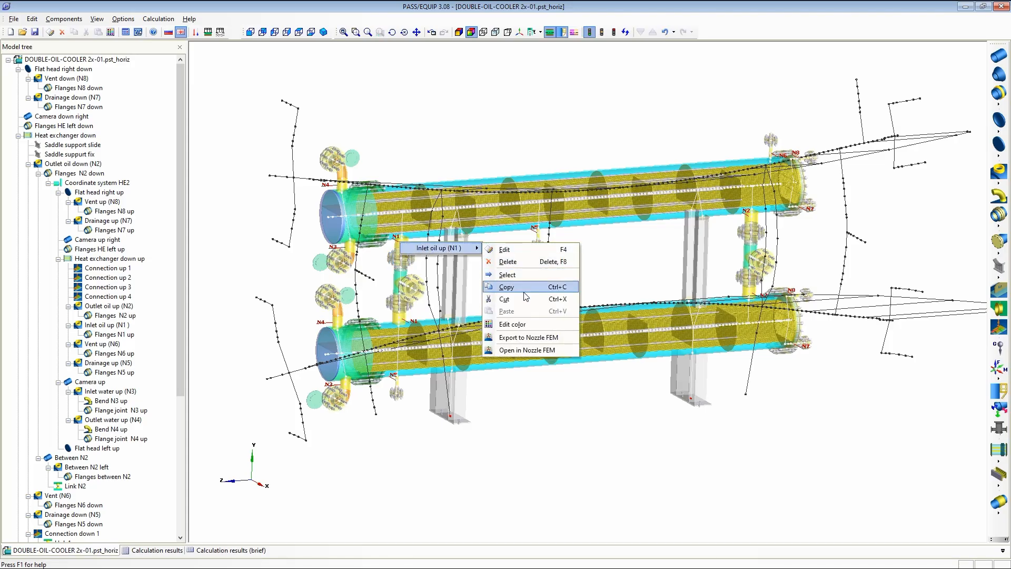
pyautogui.click(526, 350)
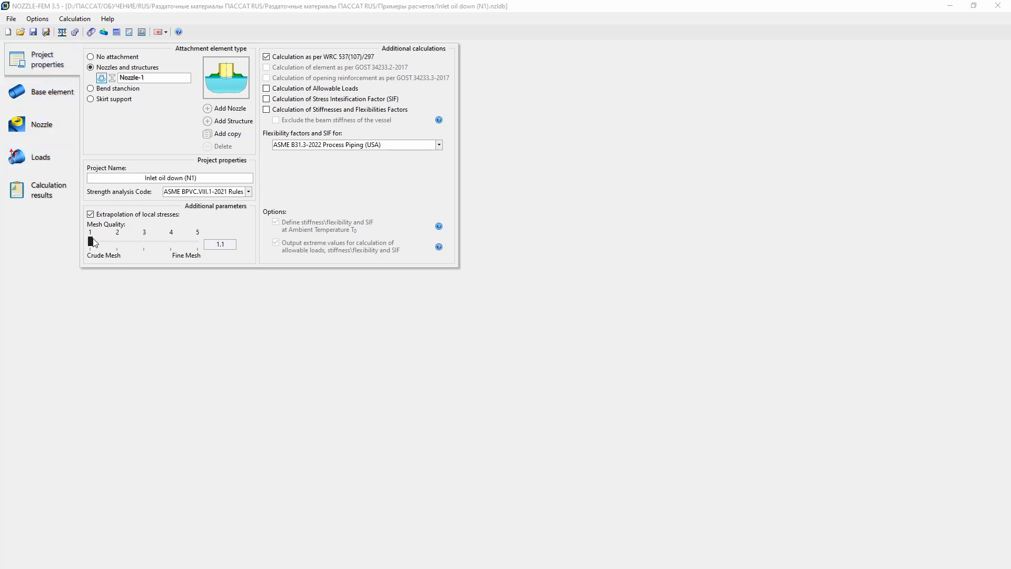
# Set mesh quality to 2, enable stiffness and flexibility factor calculation excluding the vessel's beam stiffness, and toggle the ambient-temperature and extreme-value options
pyautogui.moveTo(90, 241); pyautogui.dragTo(108, 242)
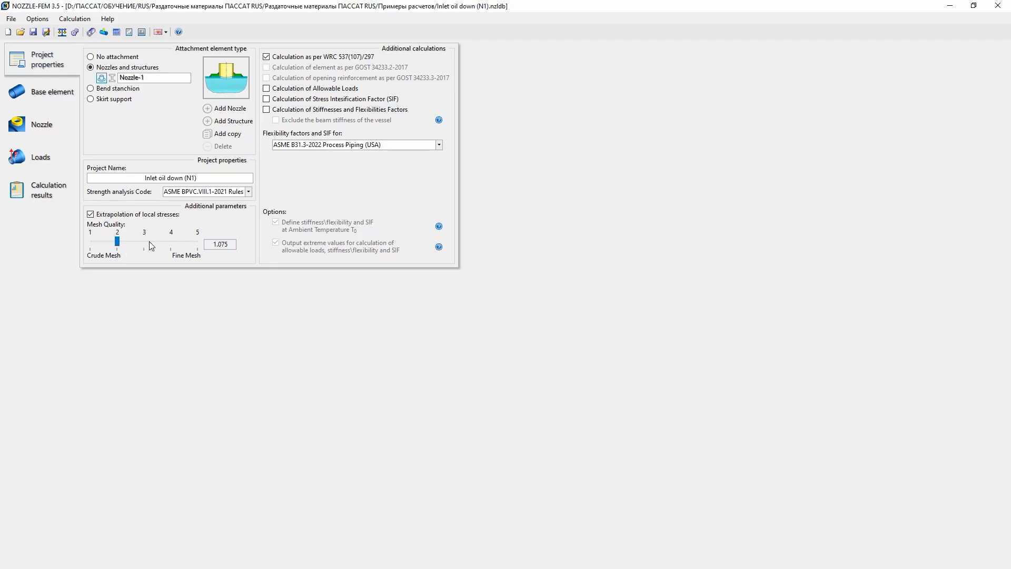
pyautogui.click(267, 112)
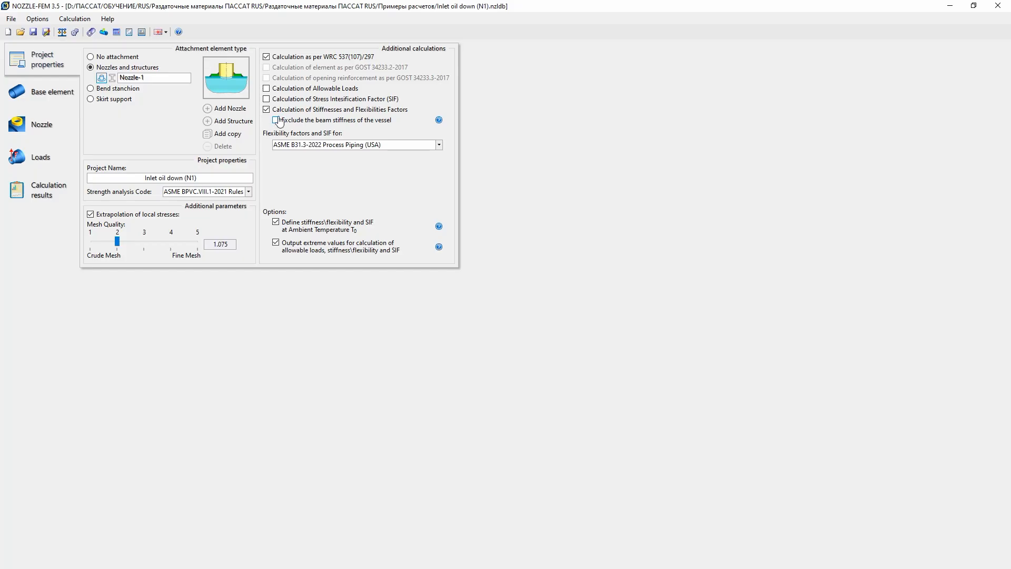
pyautogui.click(276, 120)
pyautogui.click(275, 222)
pyautogui.click(276, 241)
# Check the base element, nozzle and load data of the N1 project, and run the calculation
pyautogui.click(51, 95)
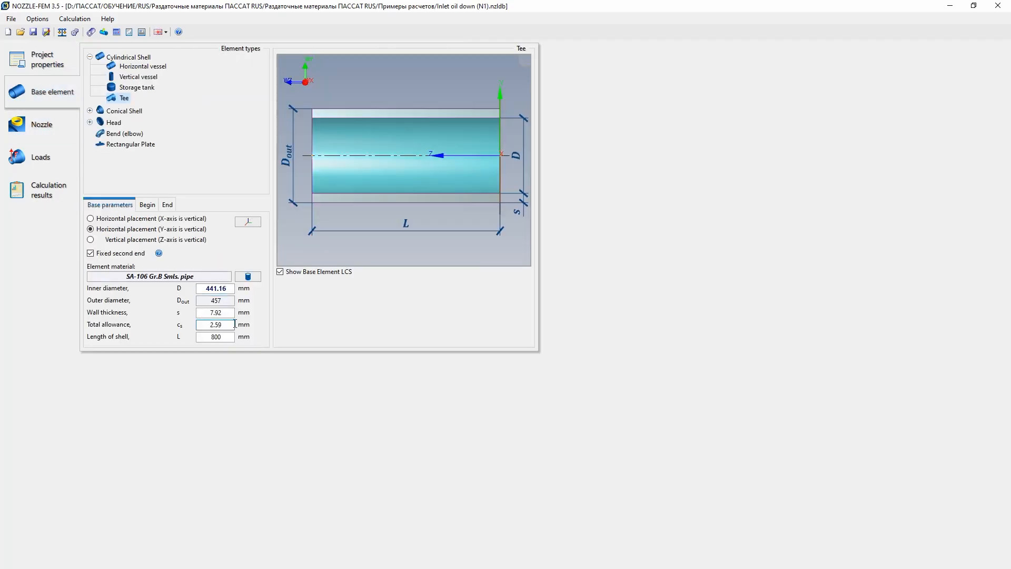
pyautogui.moveTo(228, 338)
pyautogui.mouseDown()
pyautogui.moveTo(211, 341)
pyautogui.moveTo(221, 341)
pyautogui.mouseUp()
pyautogui.click(37, 124)
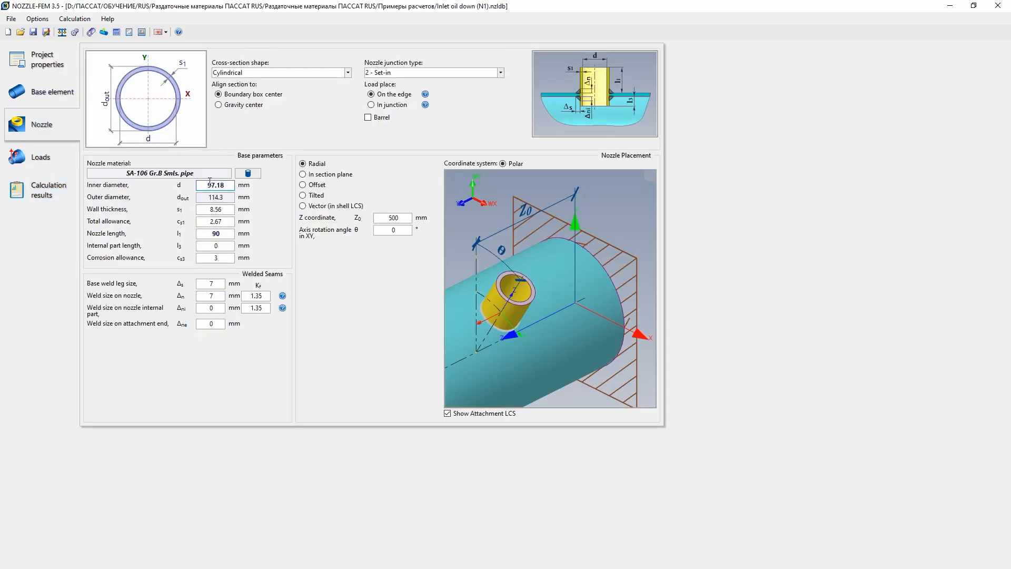
pyautogui.click(47, 163)
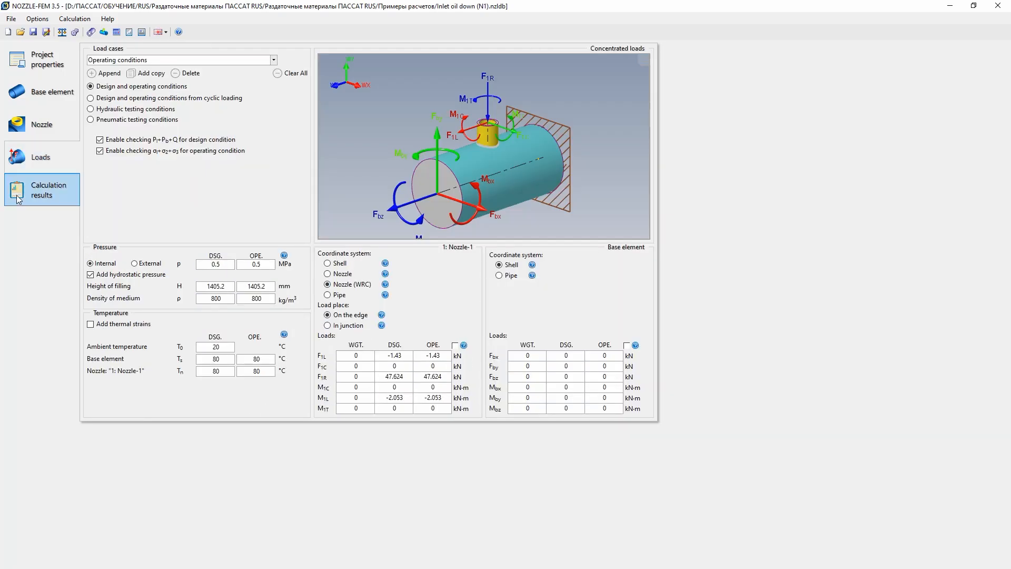
pyautogui.click(116, 32)
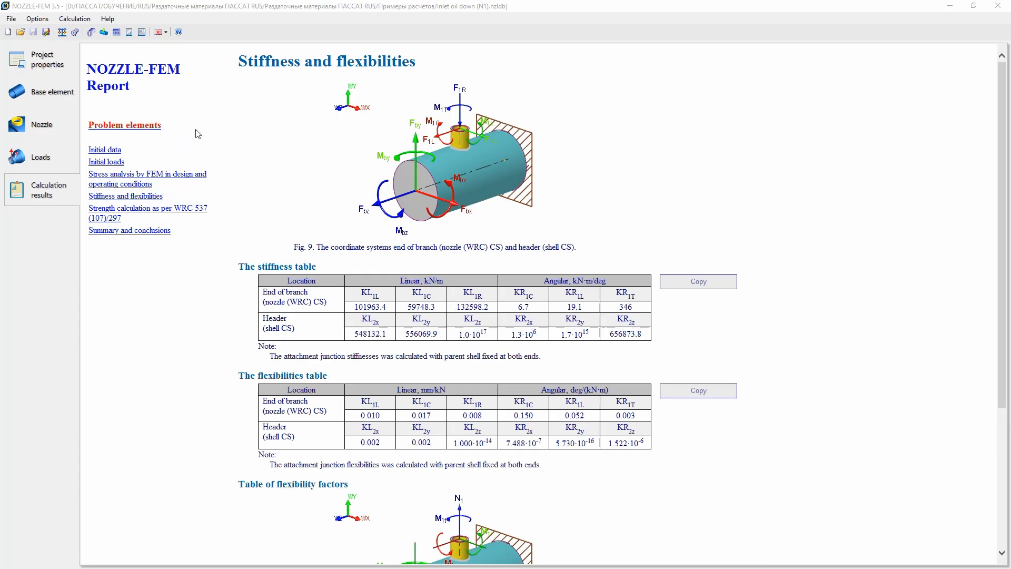
# Review Nozzle-1's WRC 537(107)/297 strength calculation and the FEM stress analysis conclusions for design and operating conditions
pyautogui.click(139, 127)
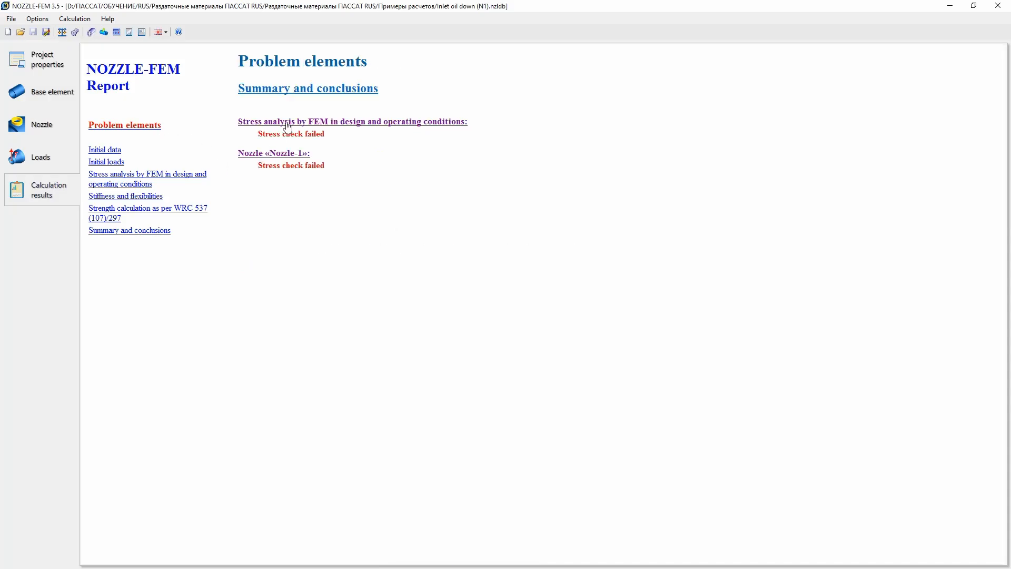
pyautogui.click(278, 153)
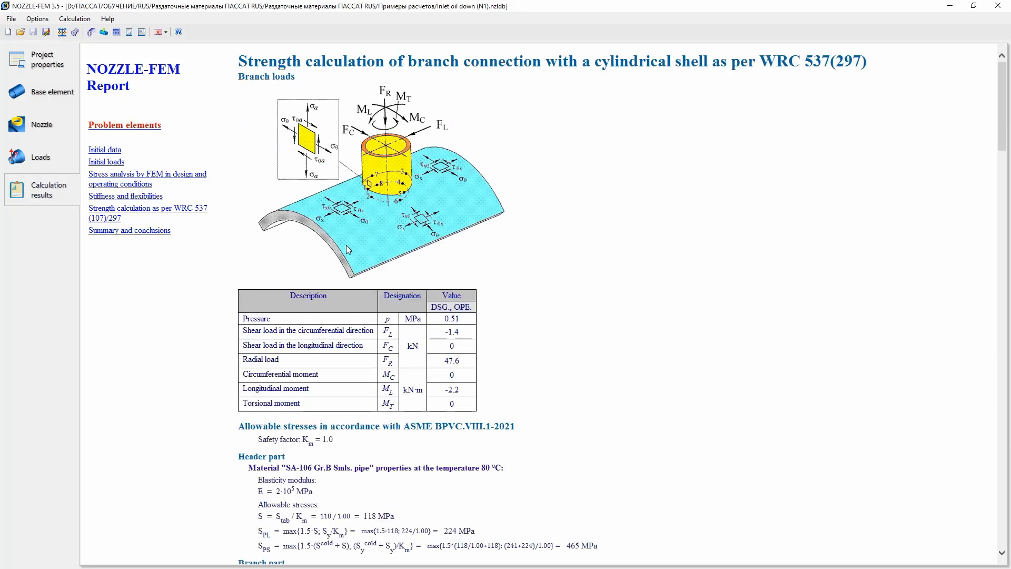
pyautogui.scroll(-12, 372, 270)
pyautogui.scroll(-20, 373, 270)
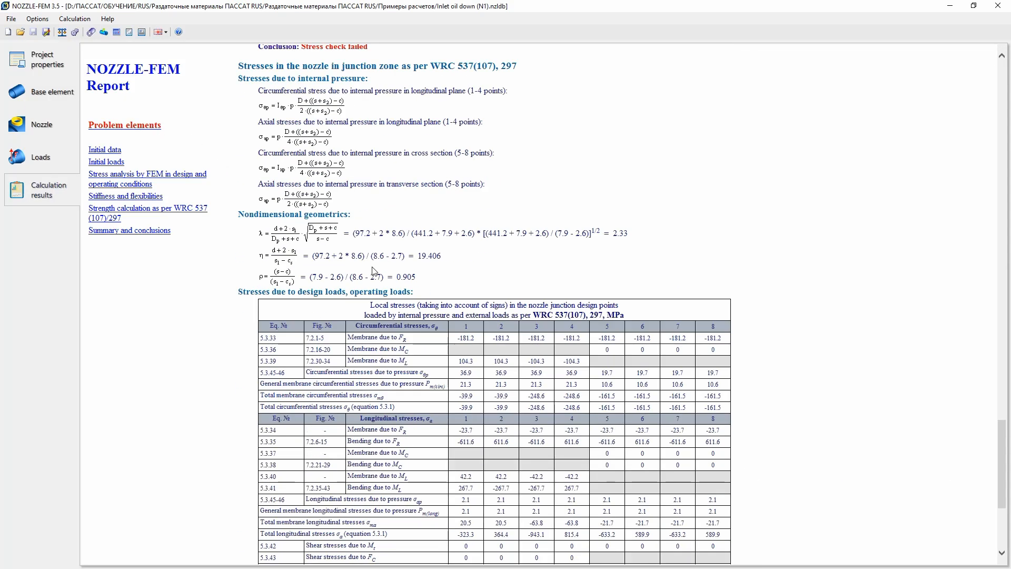
pyautogui.scroll(-10, 564, 224)
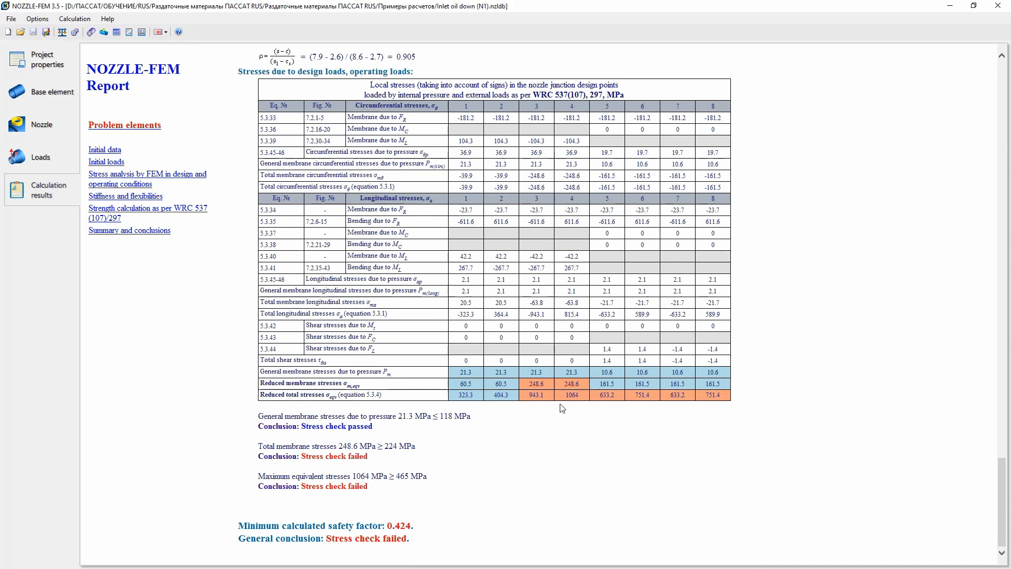
pyautogui.click(113, 181)
pyautogui.scroll(-10, 504, 213)
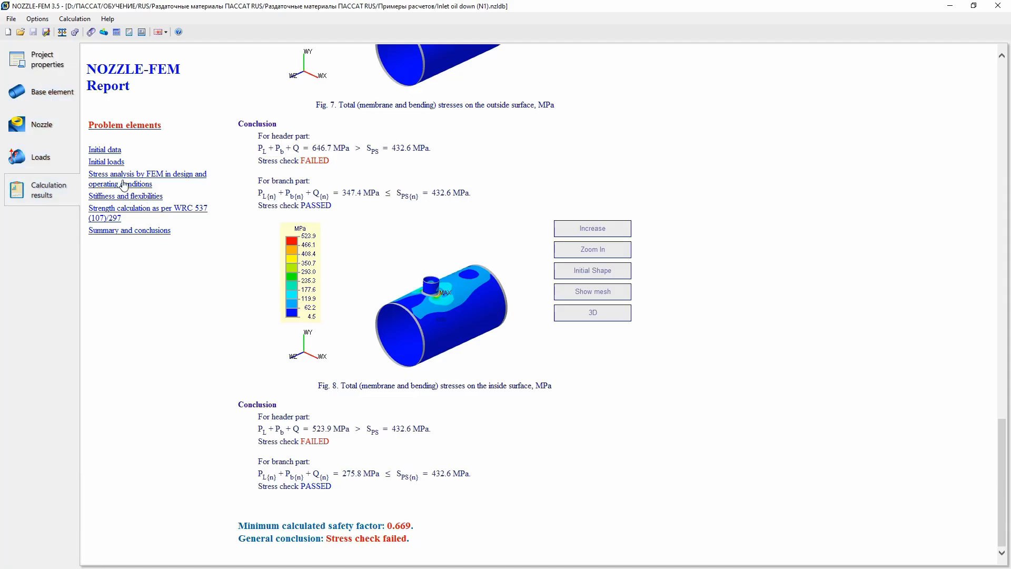
# Examine the stiffness, flexibility and flexibility factor tables, focusing on the end-of-branch flexibilities
pyautogui.click(115, 197)
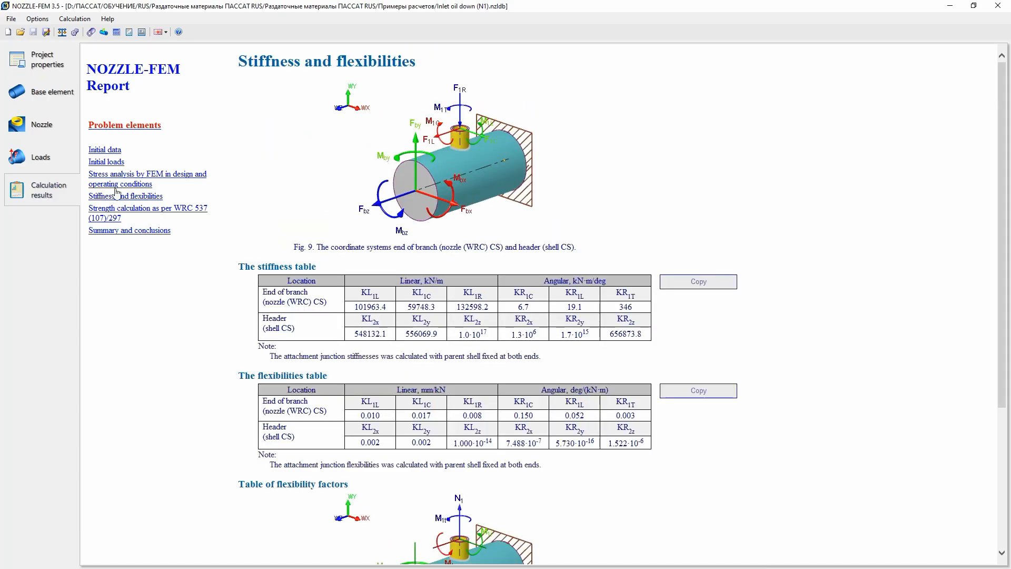
pyautogui.scroll(-4, 366, 262)
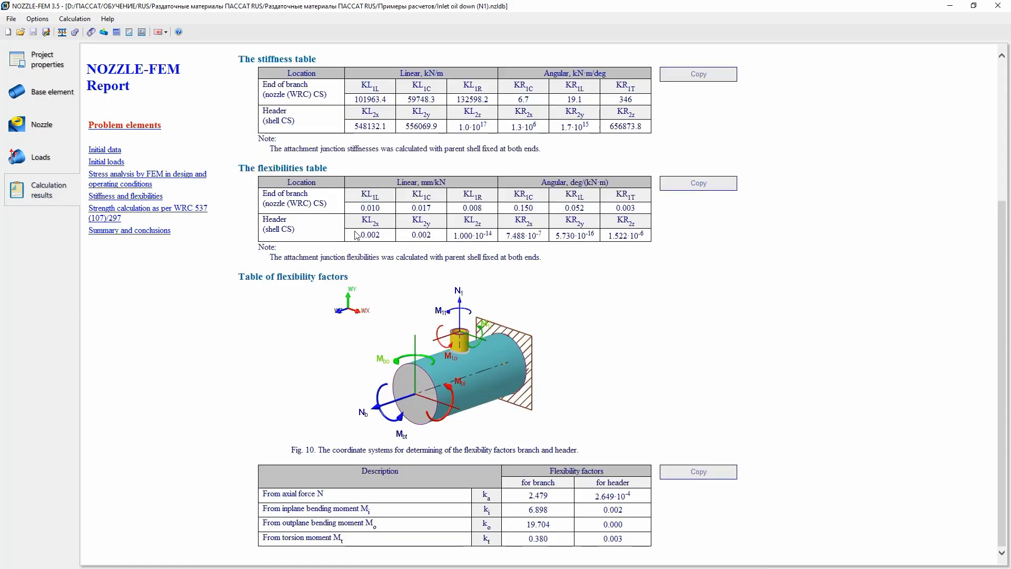
pyautogui.moveTo(361, 210); pyautogui.dragTo(612, 214)
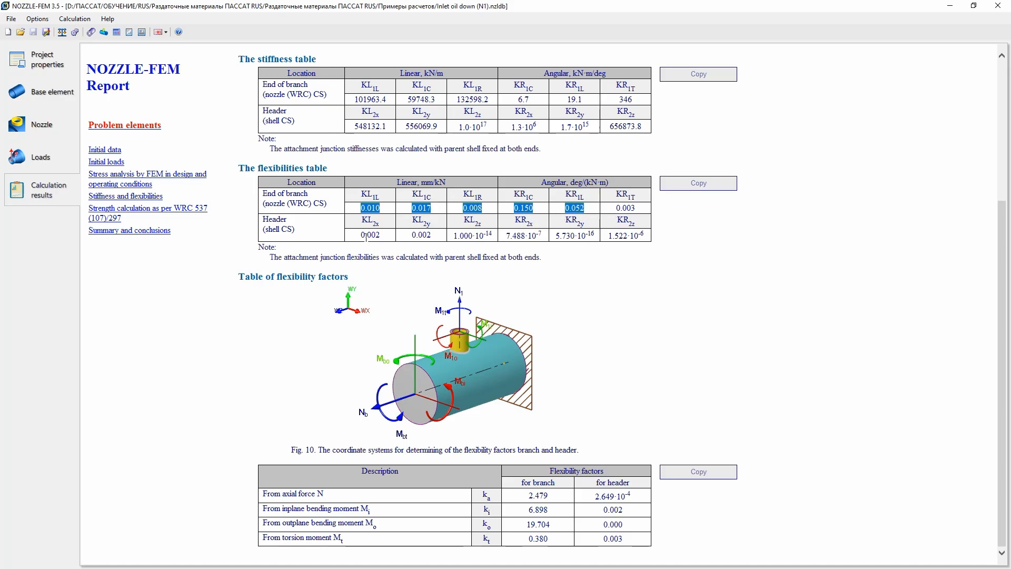
pyautogui.click(378, 259)
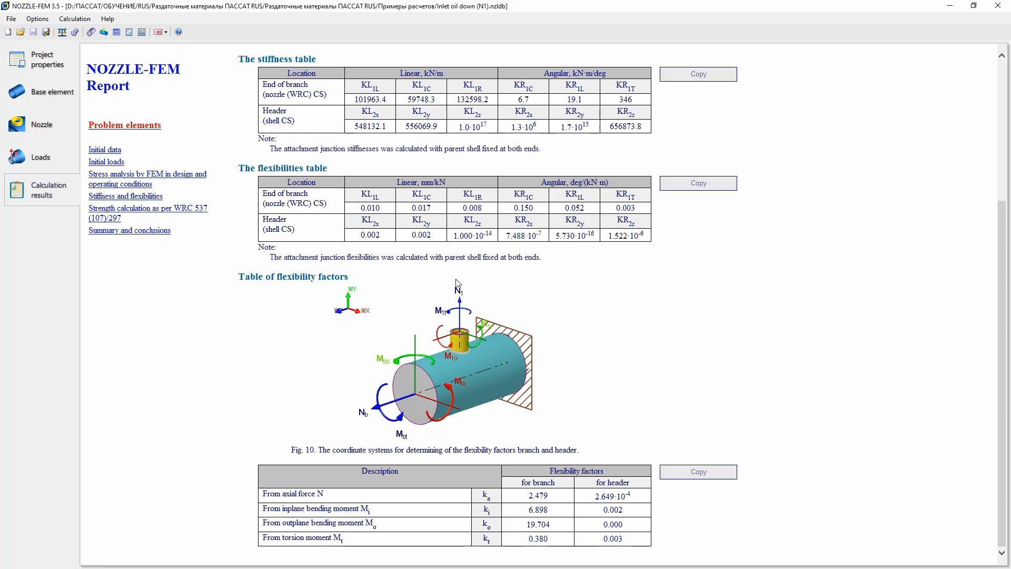
pyautogui.scroll(4, 454, 333)
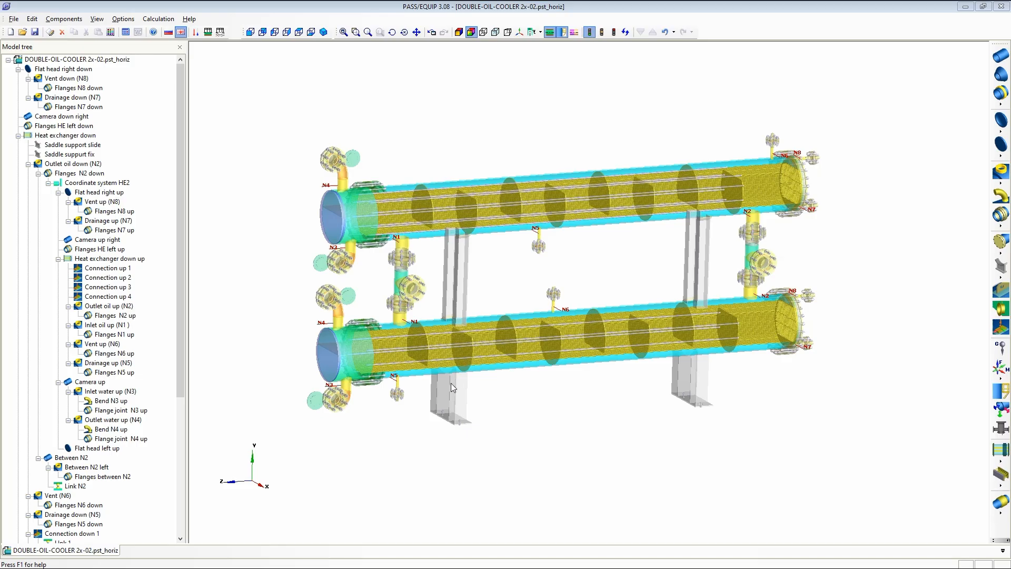
# In PASS/EQUIP's 2x-02 model, set Link N1's stiffness to manual with px 0,034, py 0,02, pz 0,02, pMx 0,1, pMy 0,006, pMz 0,3, keeping its tube section
pyautogui.rightClick(399, 270)
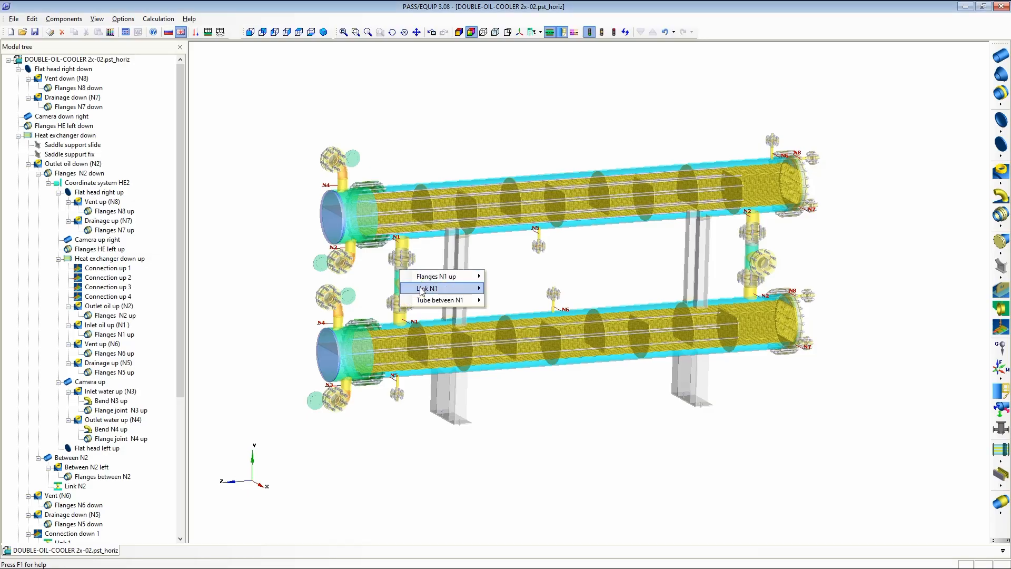
pyautogui.moveTo(421, 291)
pyautogui.click(494, 288)
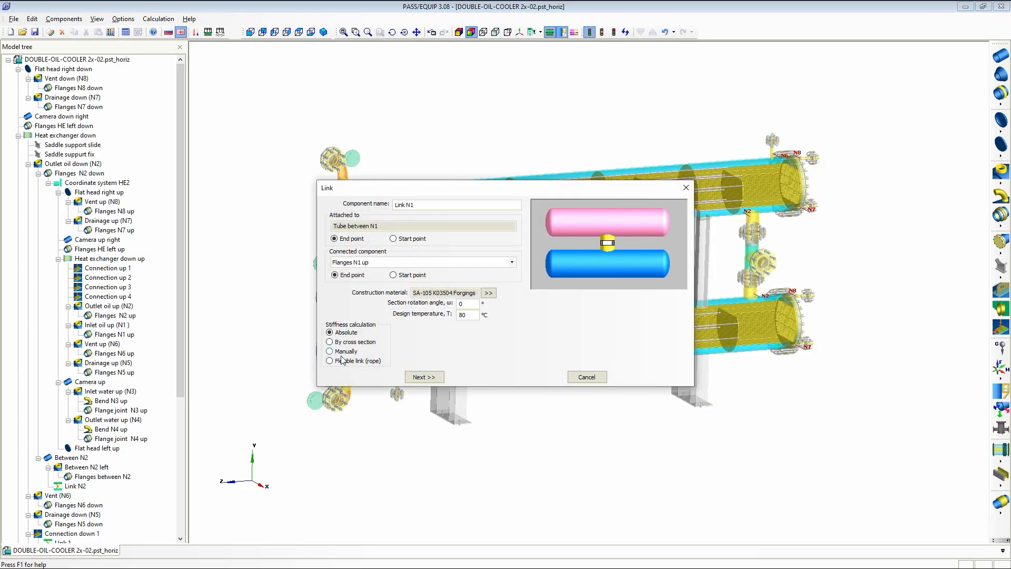
pyautogui.click(331, 351)
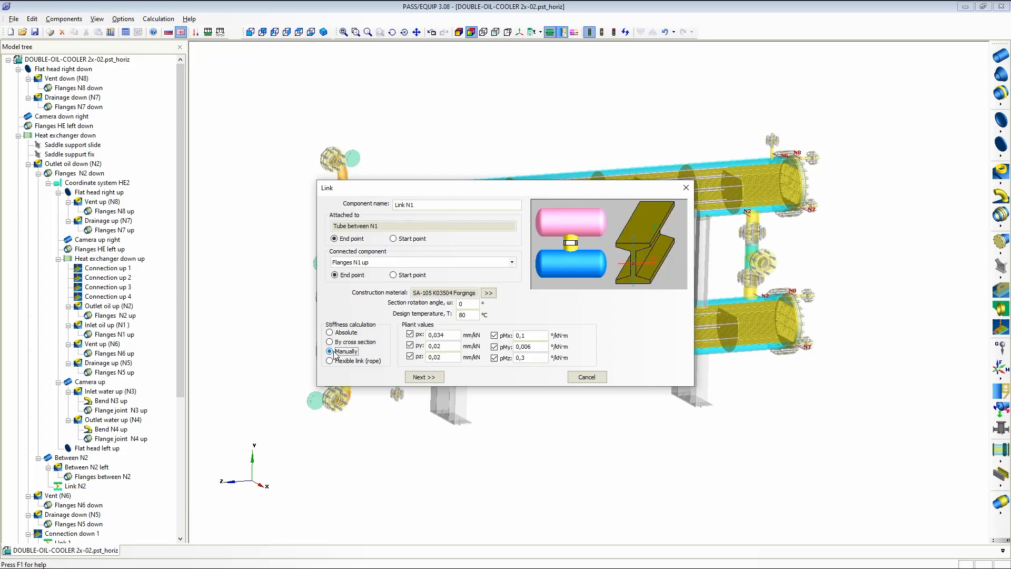
pyautogui.click(451, 345)
pyautogui.click(433, 357)
pyautogui.click(434, 378)
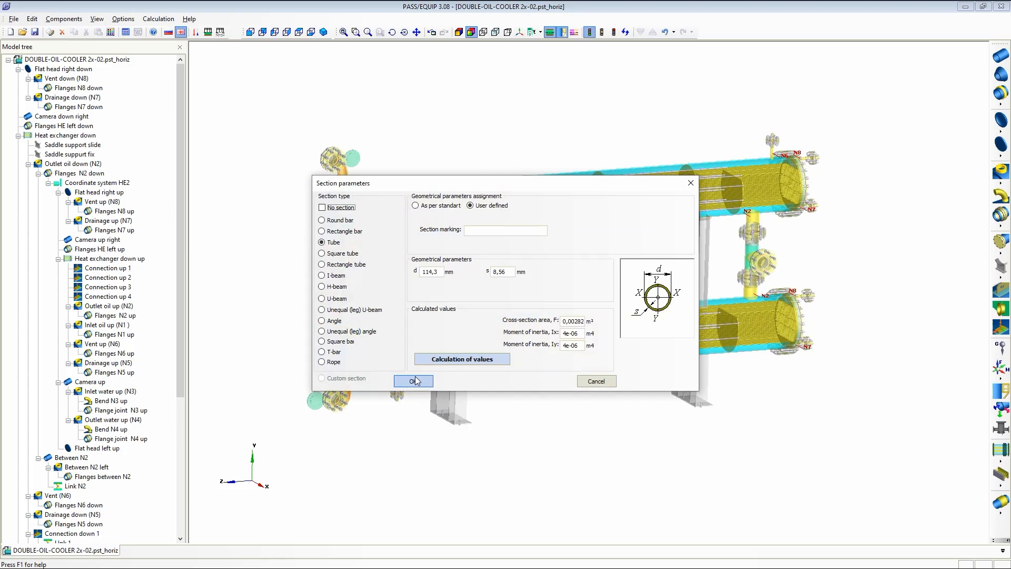
pyautogui.click(430, 379)
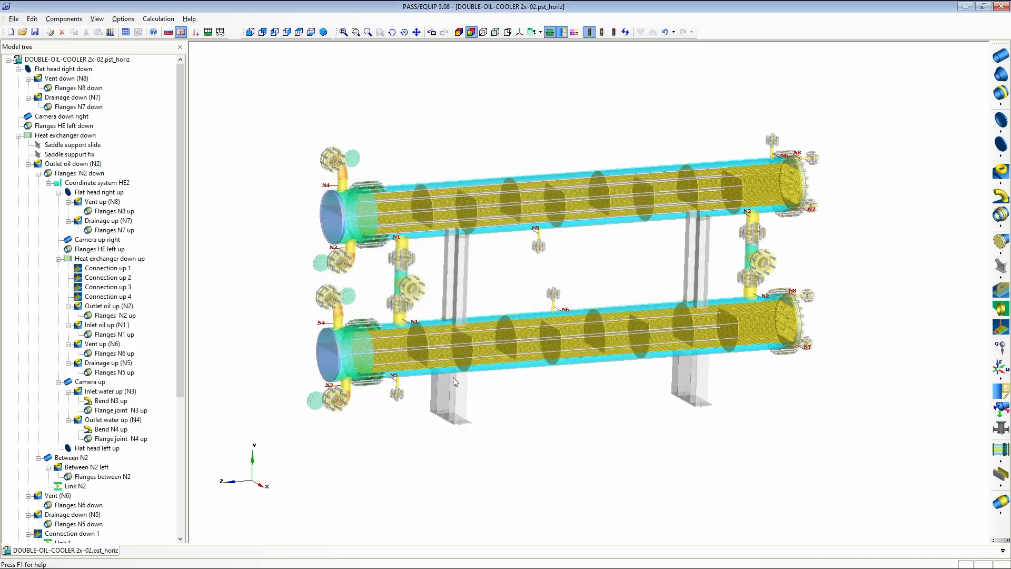
# Set Link N2's stiffness calculation to manual with pliant values px 0,034, py 0,02, pz 0,02, pMx 0,1, pMy 0,006, pMz 0,3
pyautogui.rightClick(753, 250)
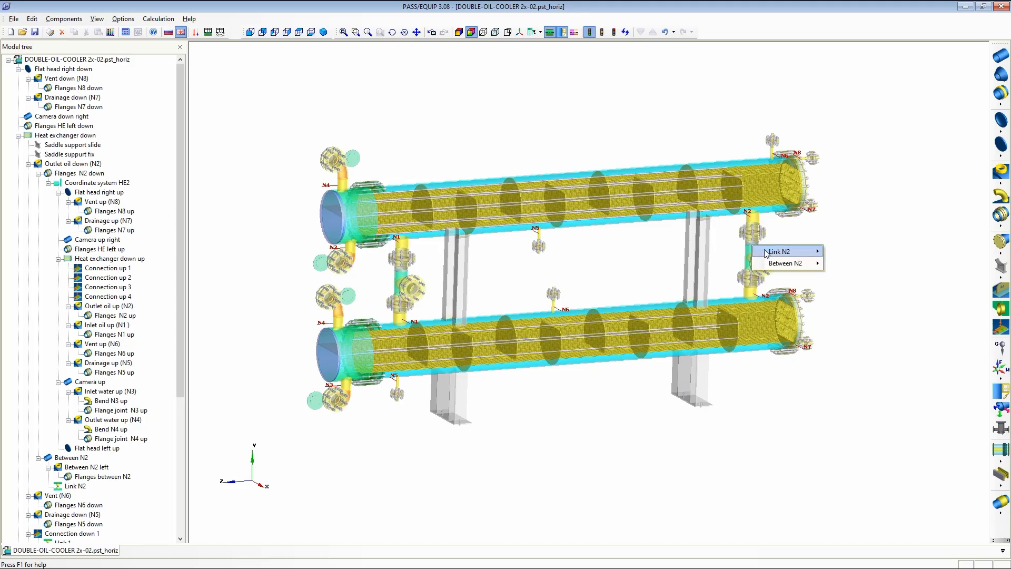
pyautogui.moveTo(815, 252)
pyautogui.click(845, 253)
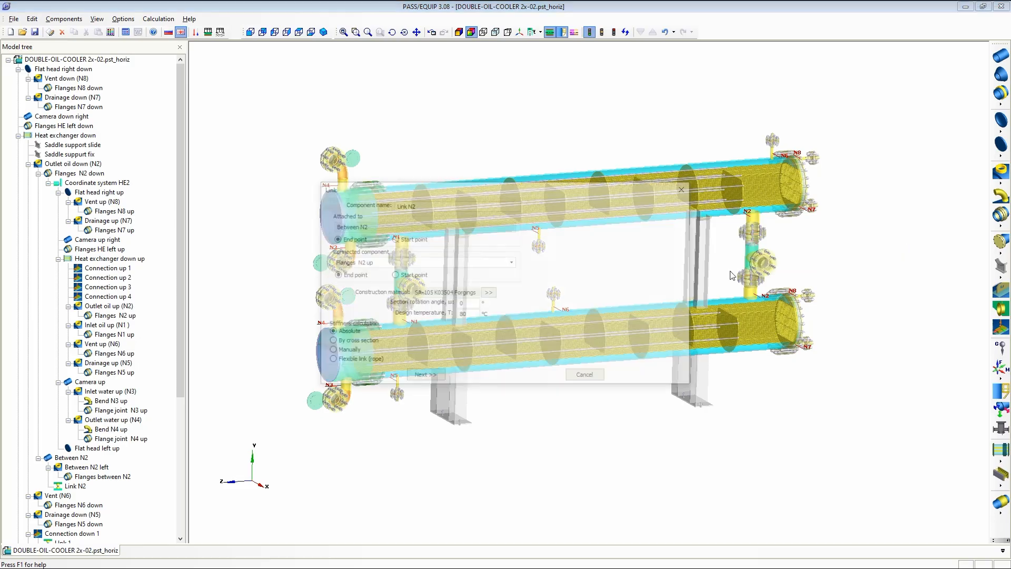
pyautogui.click(331, 351)
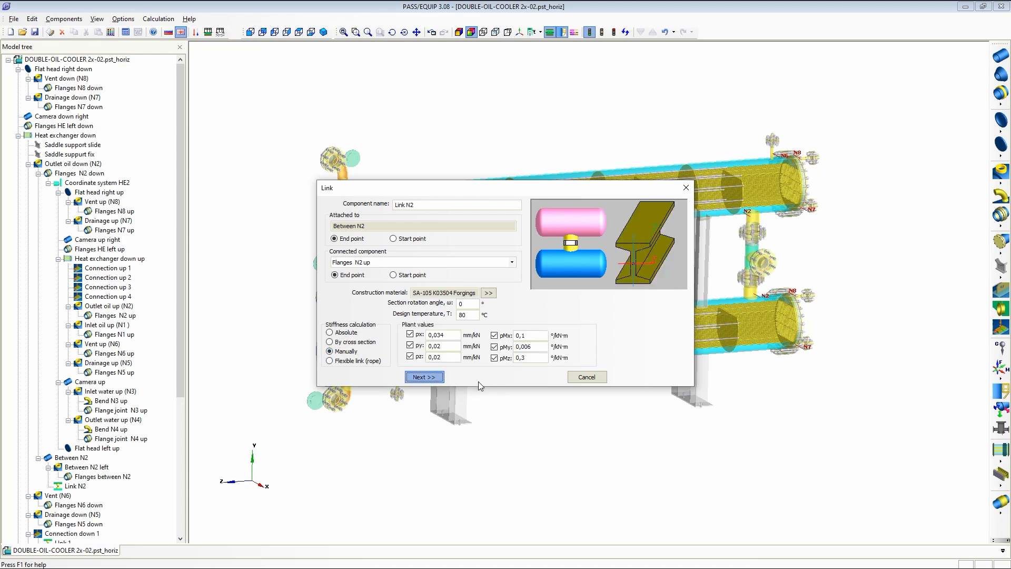
pyautogui.click(413, 381)
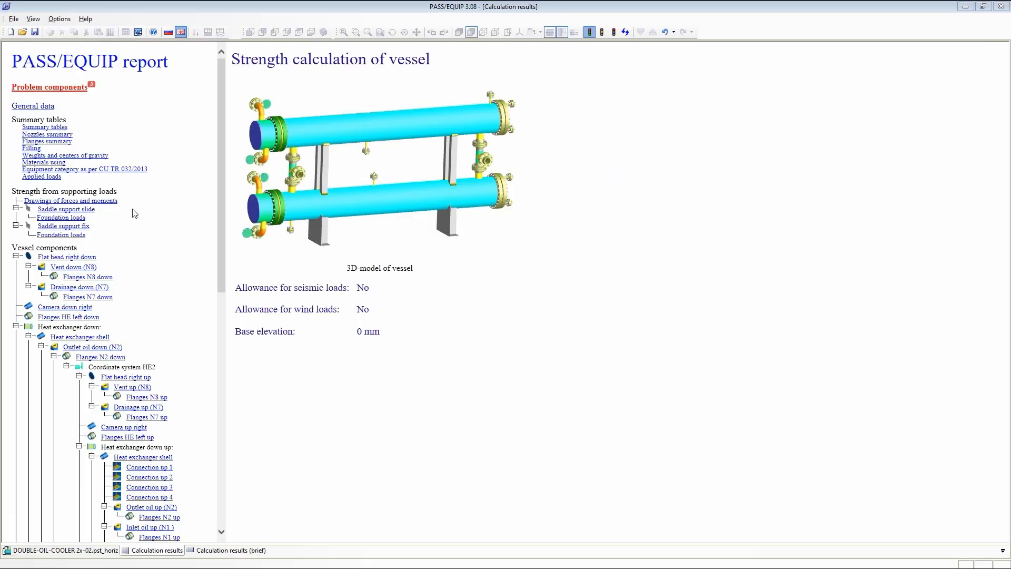
# From the problem components, examine the calculation of Outlet oil down (N2), focusing on the radial load FR acting on the nozzle
pyautogui.click(60, 88)
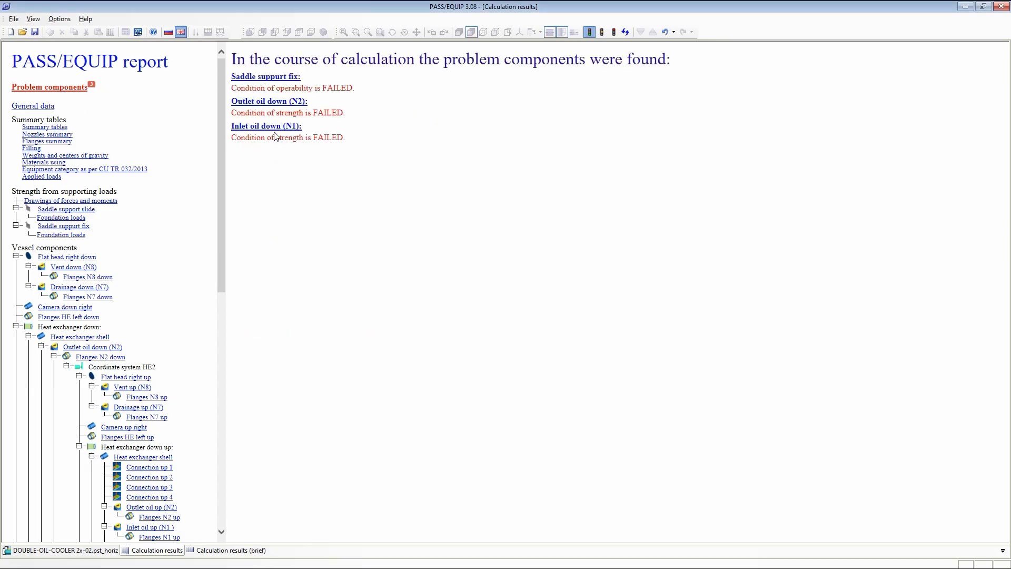
pyautogui.click(273, 103)
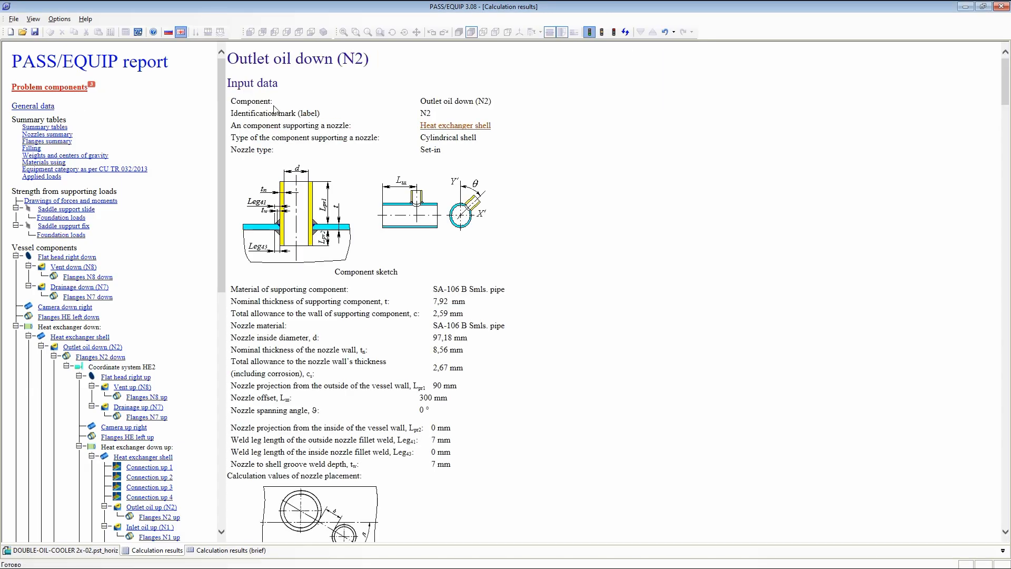
pyautogui.scroll(-15, 457, 210)
pyautogui.scroll(-20, 458, 208)
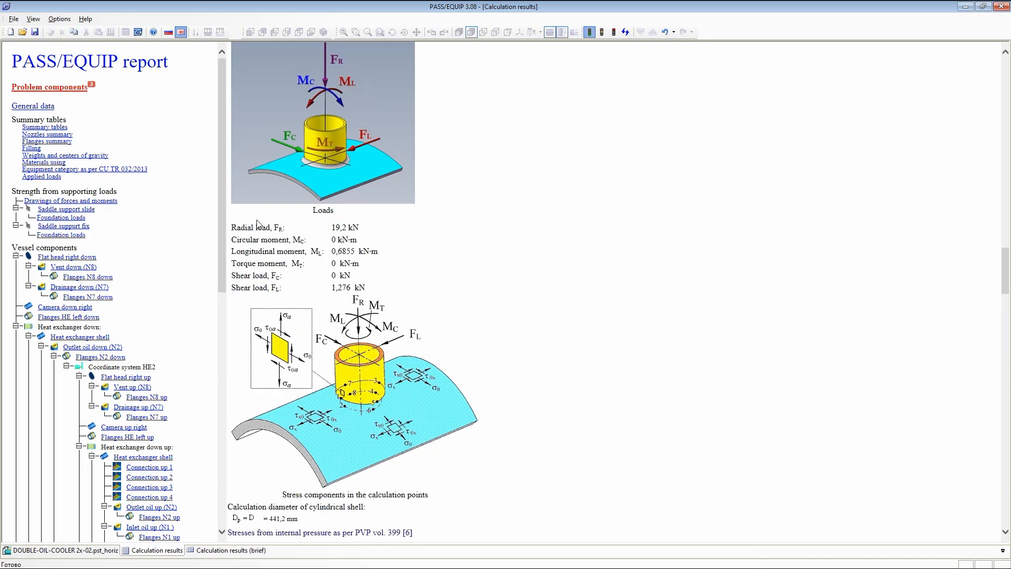
pyautogui.moveTo(331, 228); pyautogui.dragTo(363, 230)
pyautogui.click(412, 227)
# Check nozzle N2's maximum equivalent stresses against the allowable values, including the in-shell stresses per WRC 537(107), 297
pyautogui.scroll(-15, 430, 227)
pyautogui.scroll(-5, 430, 227)
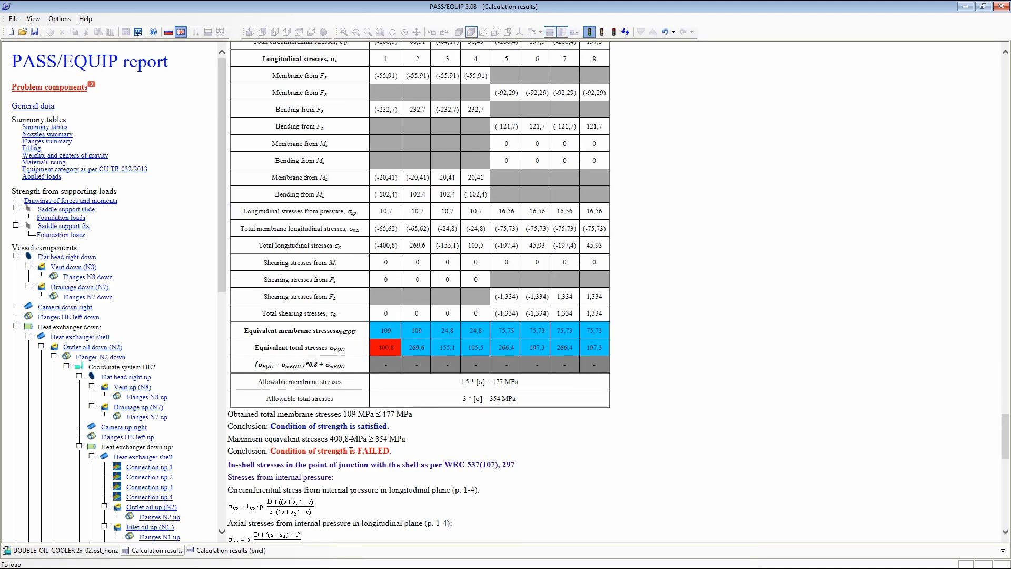
pyautogui.moveTo(330, 438); pyautogui.dragTo(352, 438)
pyautogui.scroll(-10, 382, 387)
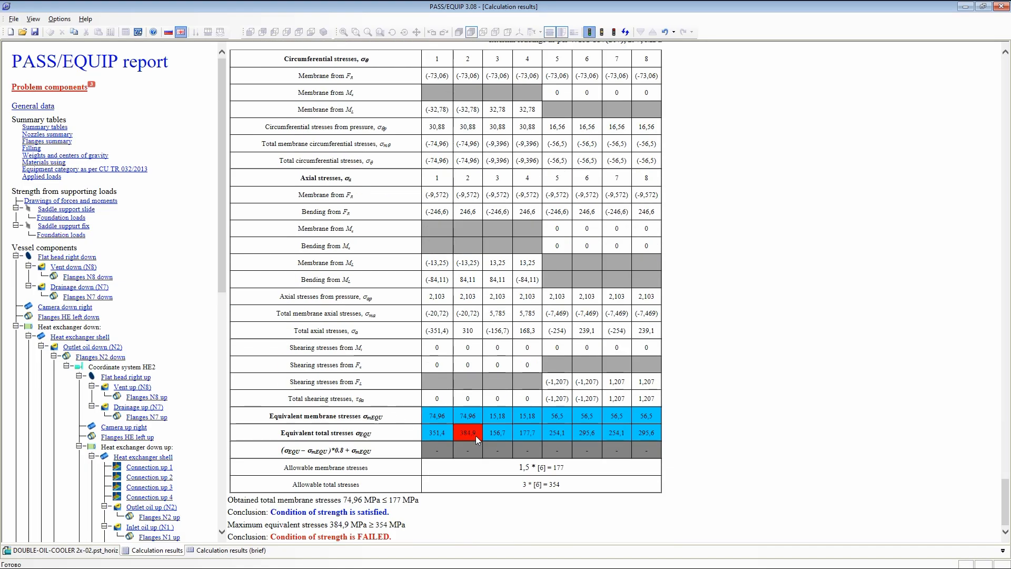
# Open the Inlet oil down (N1) nozzle from the 2x-02 model in Nozzle-FEM and check its radial load F1R for operating conditions
pyautogui.click(69, 550)
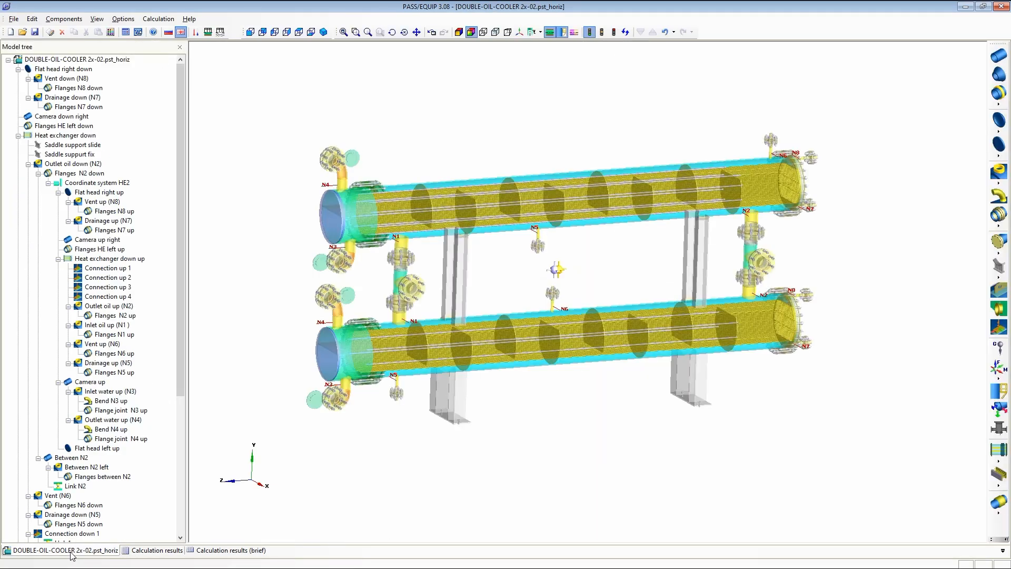
pyautogui.rightClick(400, 317)
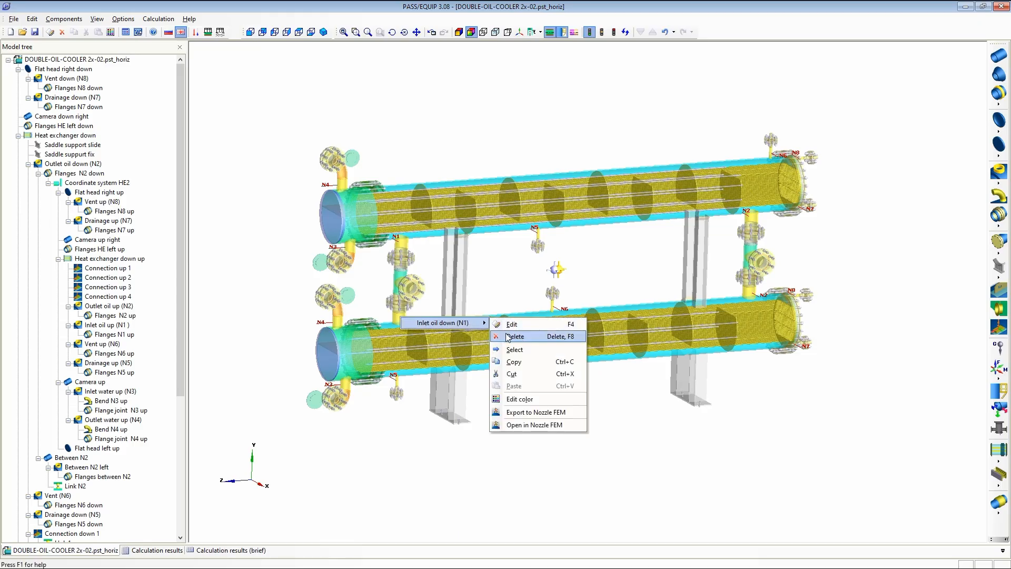
pyautogui.click(533, 426)
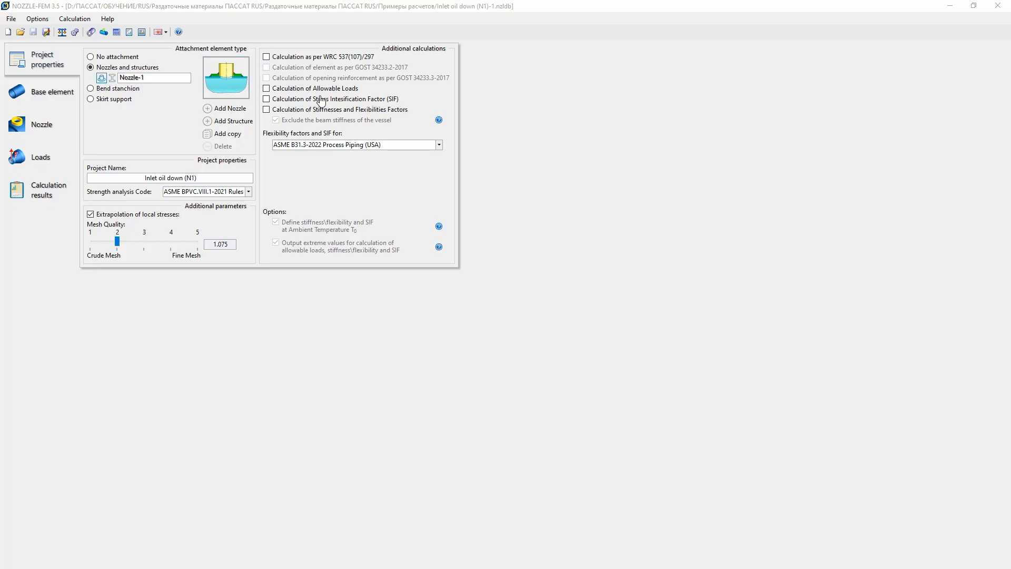
pyautogui.click(36, 163)
pyautogui.moveTo(378, 386); pyautogui.dragTo(433, 377)
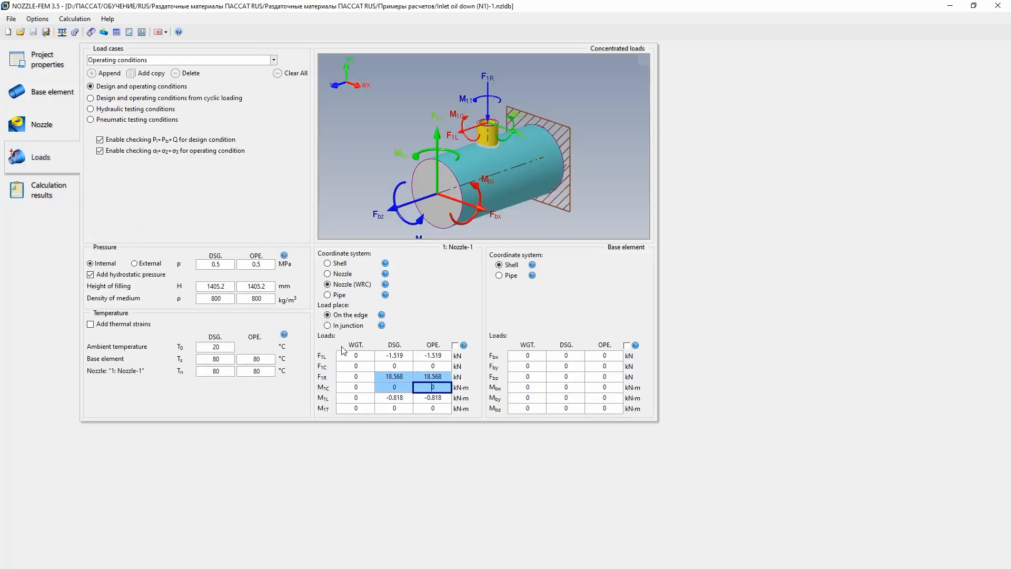
pyautogui.doubleClick(394, 377)
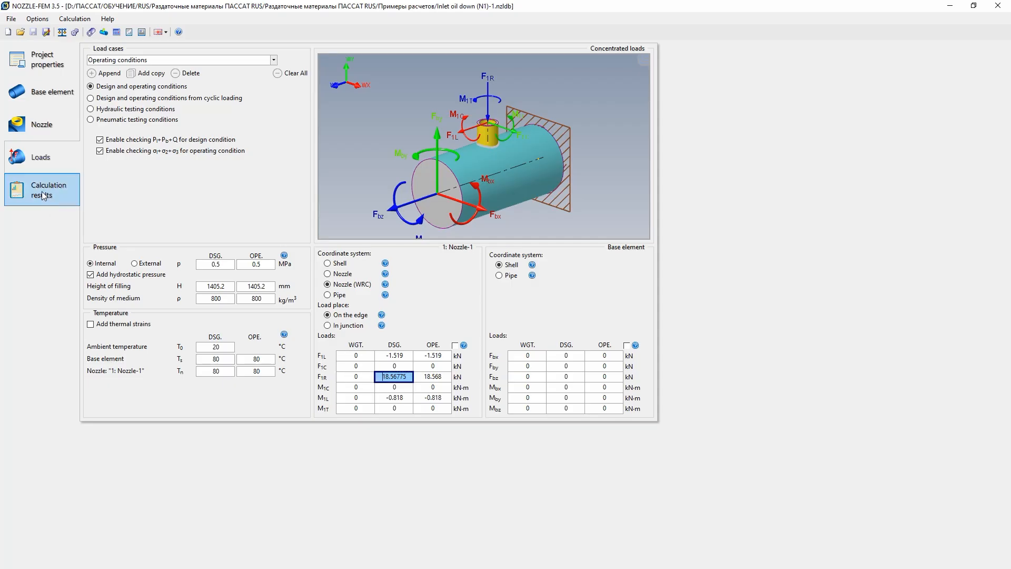
# Review the summary safety factor and the FEM stress analysis conclusions for N1 in design and operating conditions
pyautogui.click(44, 196)
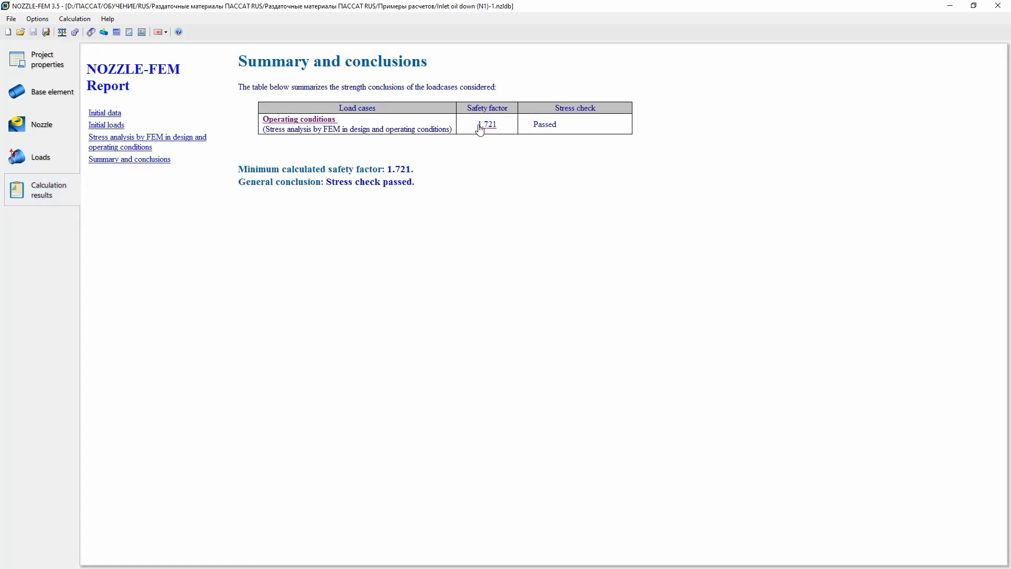
pyautogui.click(143, 139)
pyautogui.scroll(-15, 482, 159)
pyautogui.scroll(-10, 482, 156)
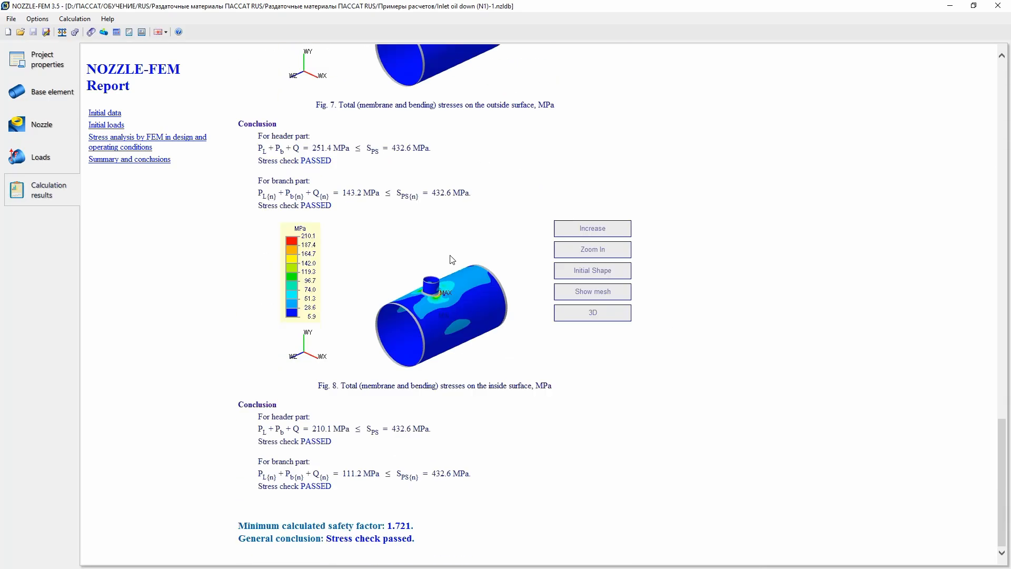
# Inspect the 3D plot of equivalent total inside stresses with a reduced displacement scale, and return to the report
pyautogui.doubleClick(458, 338)
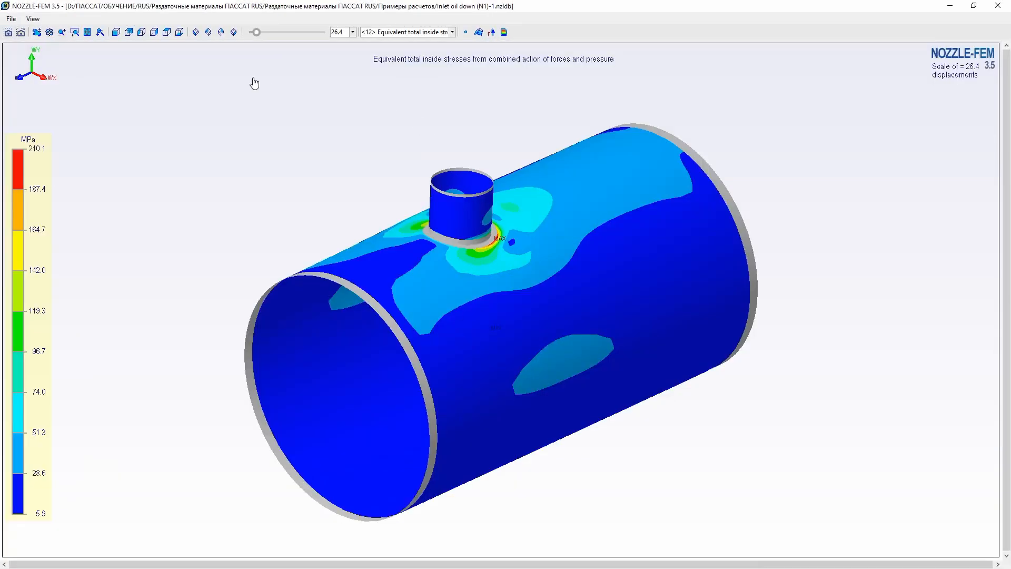
pyautogui.moveTo(257, 31)
pyautogui.mouseDown()
pyautogui.moveTo(290, 31)
pyautogui.moveTo(247, 33)
pyautogui.mouseUp()
pyautogui.click(992, 7)
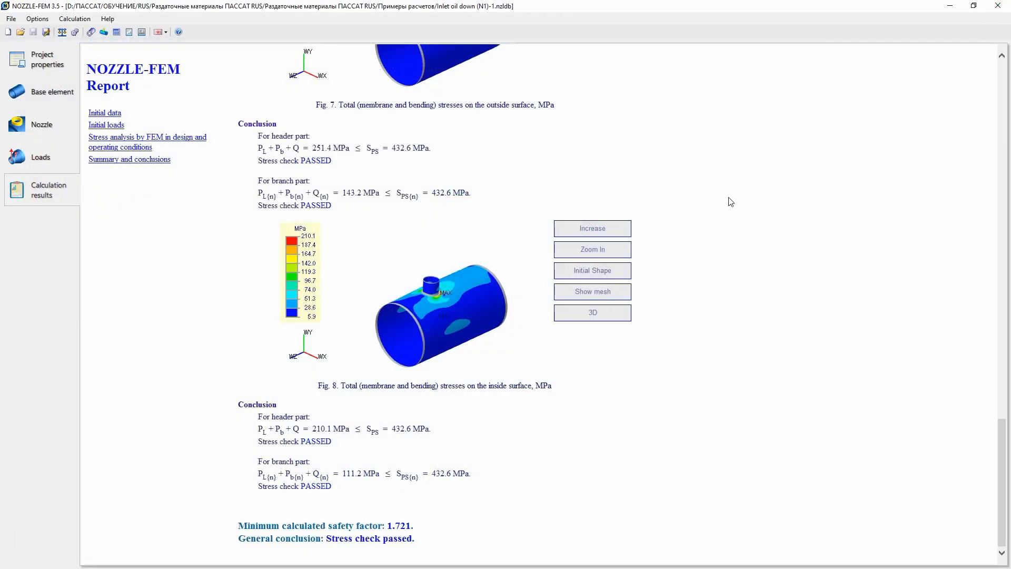